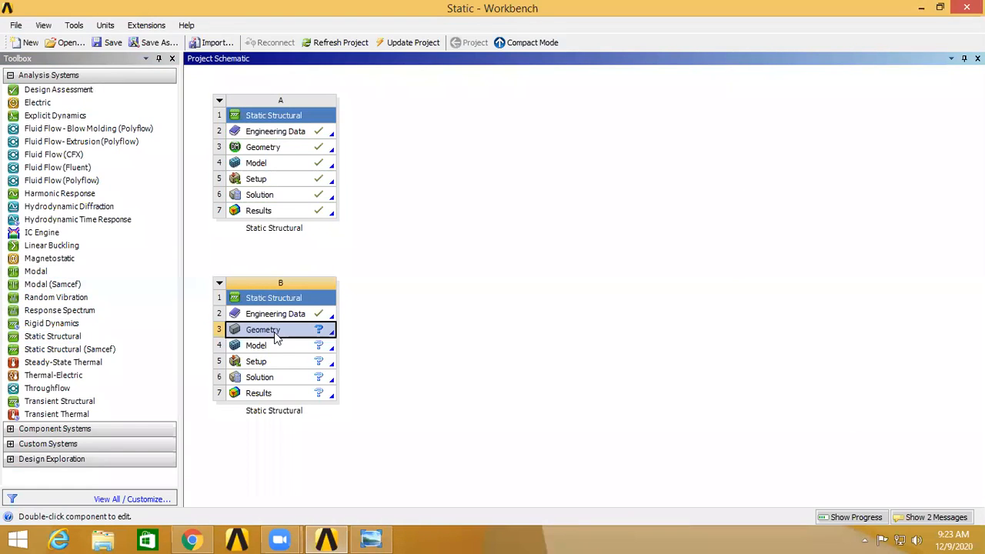
Open the geometry of the second Static Structural system in DesignModeler with millimetre units and face the XYPlane.
right_click(275, 335)
left_click(275, 331)
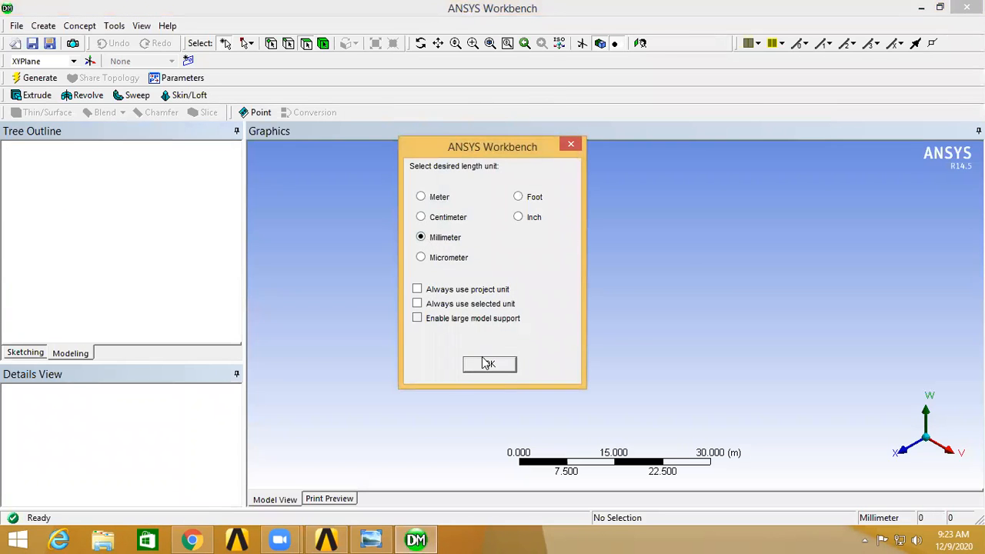
left_click(487, 363)
right_click(75, 161)
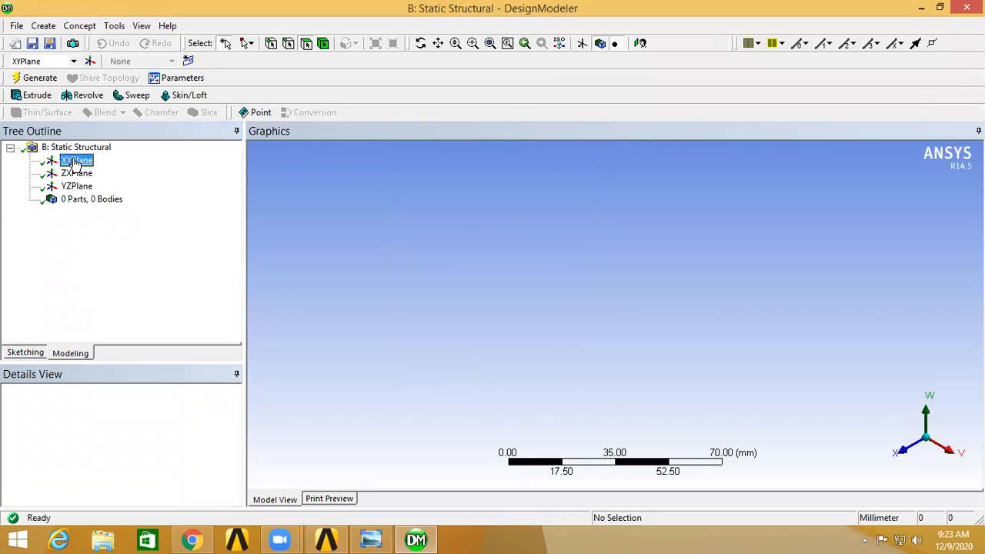
left_click(107, 167)
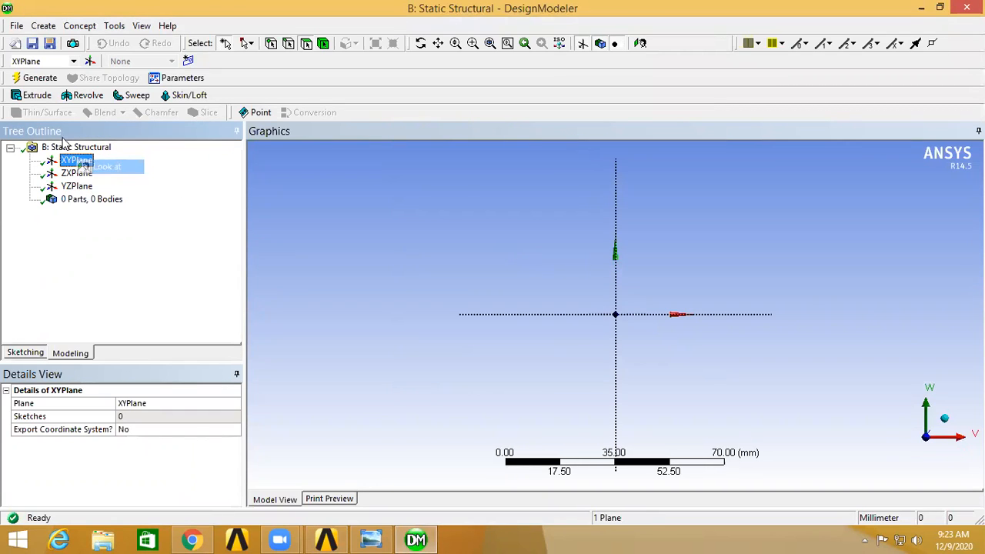
left_click(39, 94)
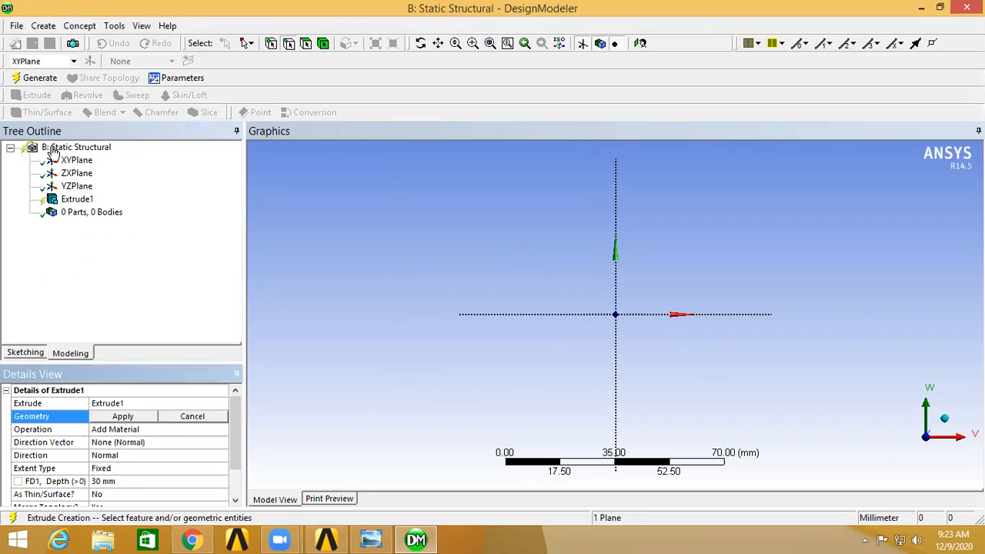
left_click(37, 354)
left_click(589, 320)
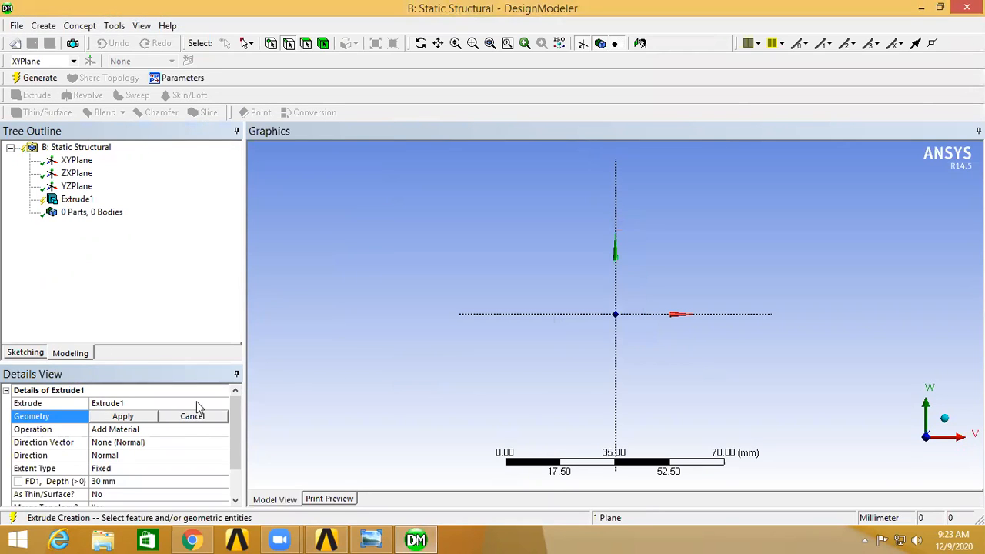
left_click(146, 416)
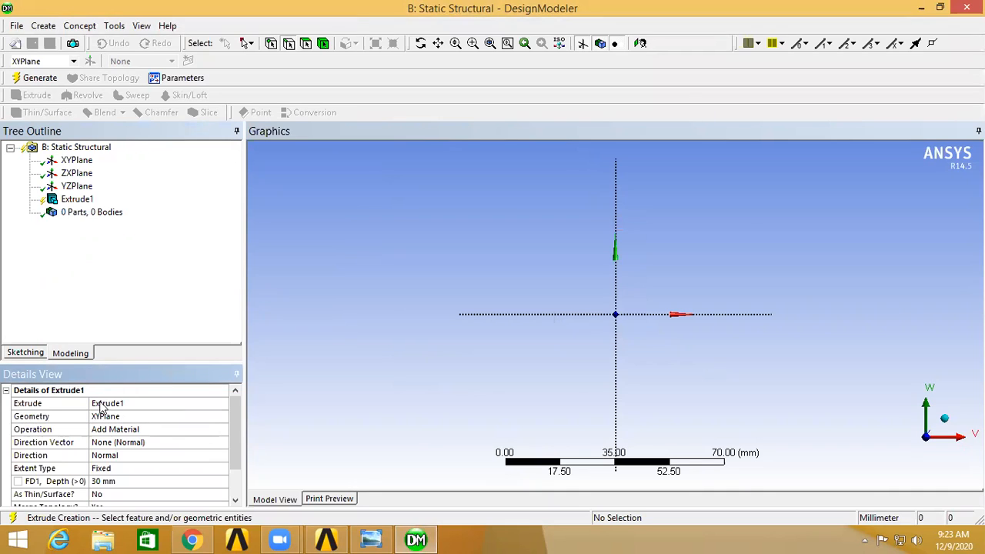
right_click(77, 203)
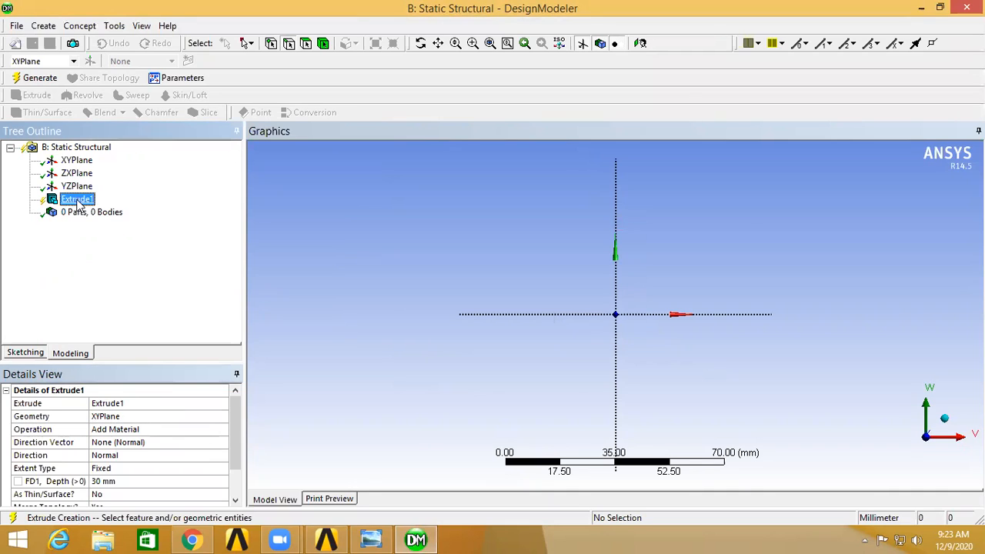
left_click(106, 209)
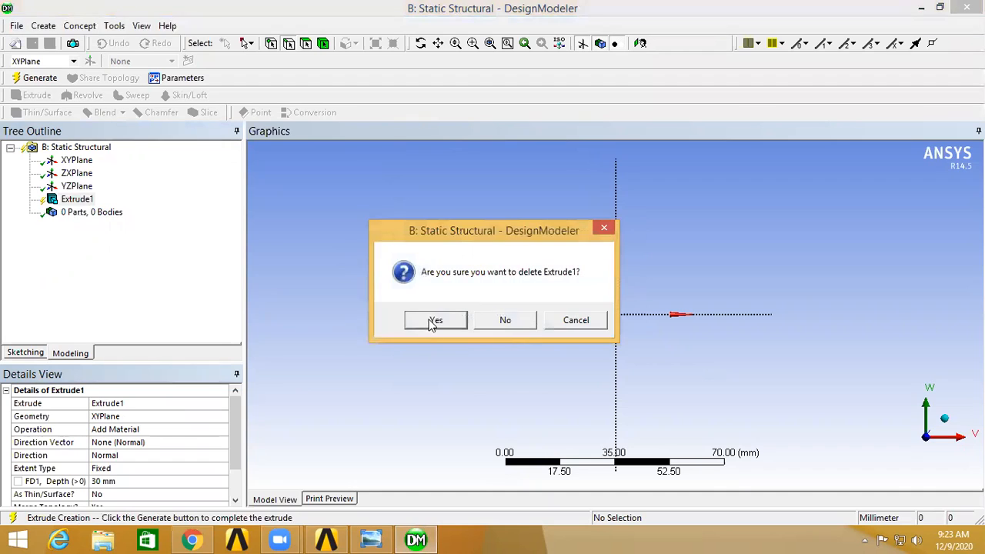
left_click(434, 322)
Sketch a rectangle about 44 by 38 mm on the XYPlane, with one corner at the origin.
left_click(31, 355)
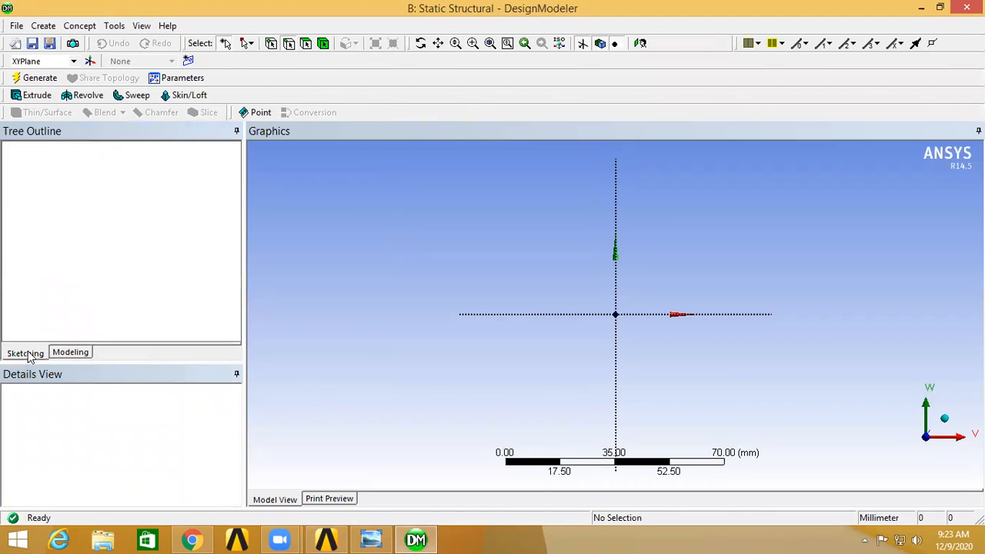
left_click(35, 231)
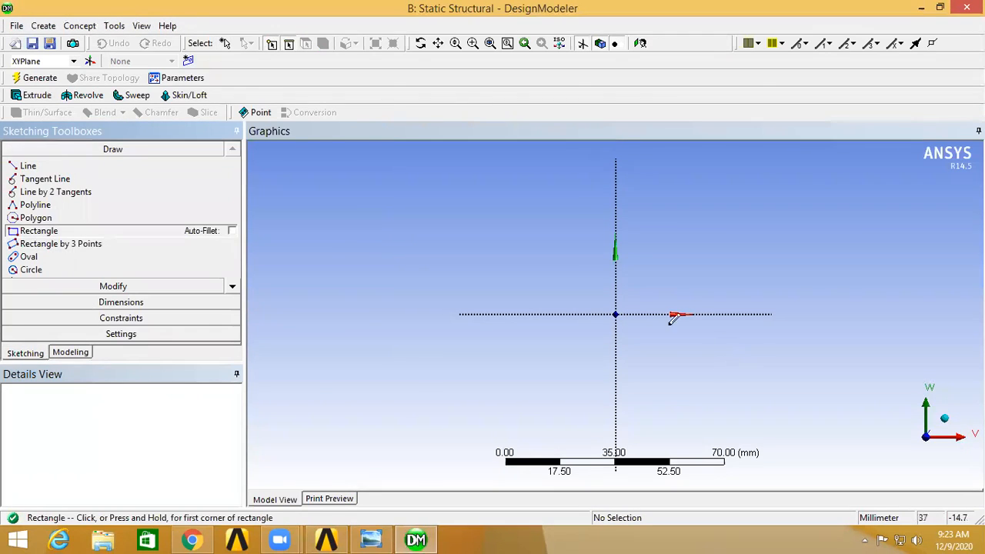
left_click(616, 314)
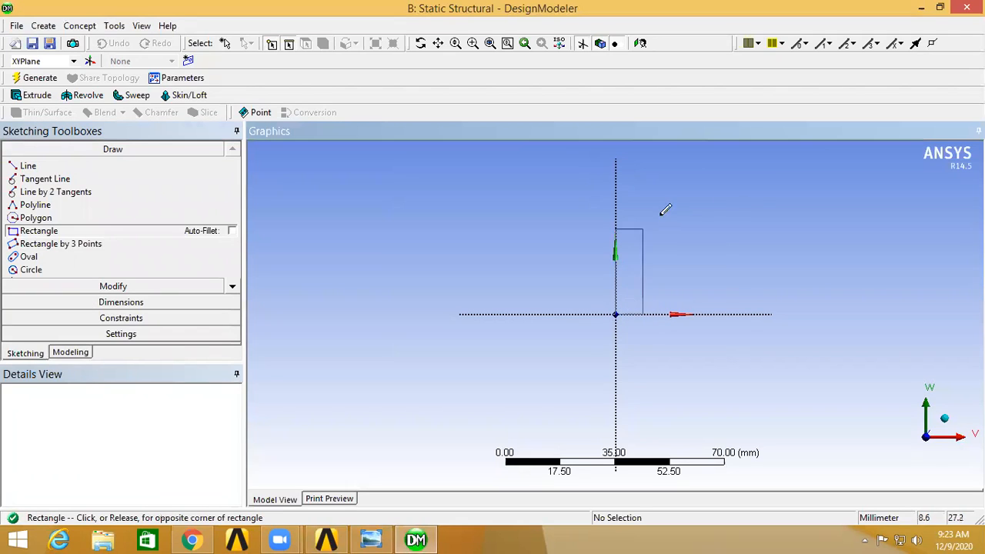
left_click(753, 198)
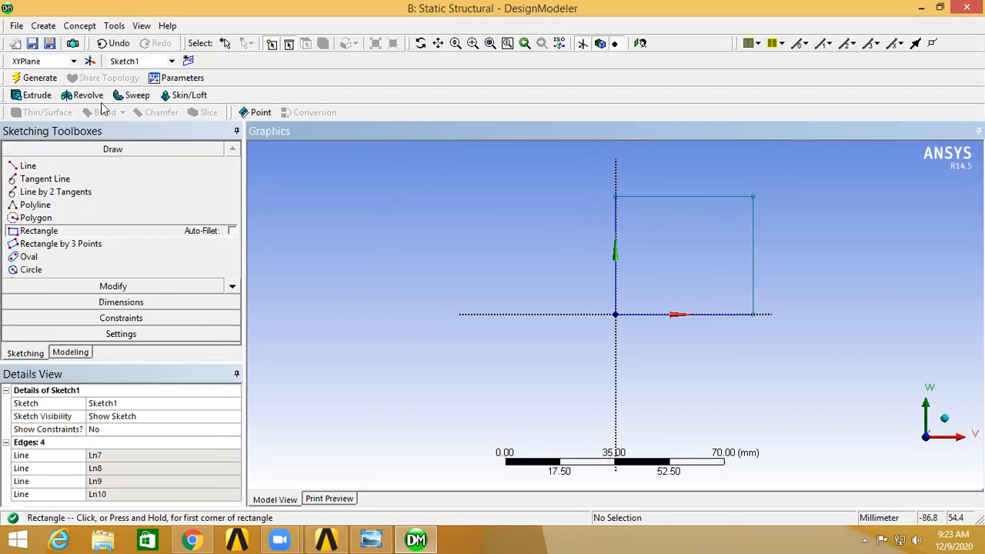
Add general dimensions to the rectangle's horizontal edge on the axis and to its vertical edge opposite the origin.
left_click(139, 302)
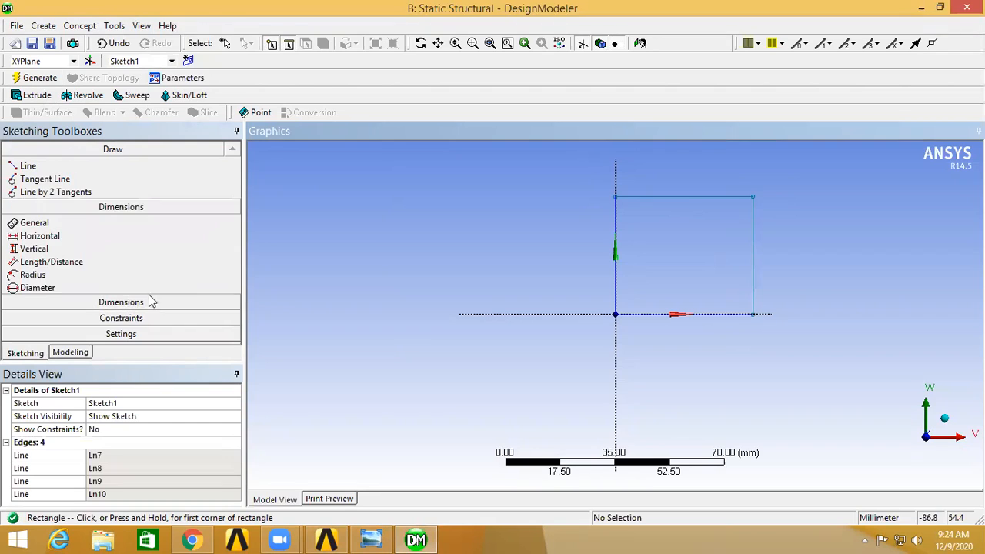
left_click(709, 315)
left_click(708, 382)
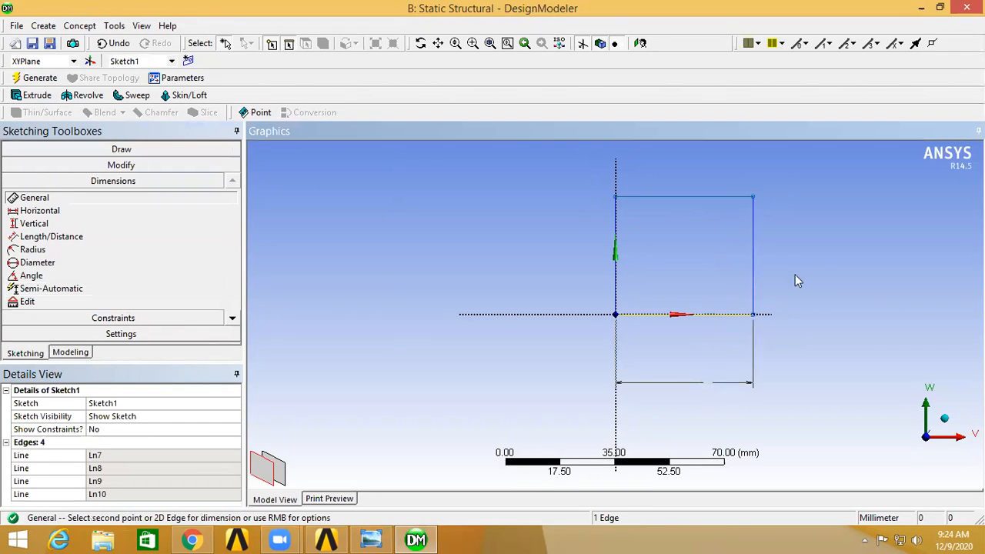
left_click(754, 238)
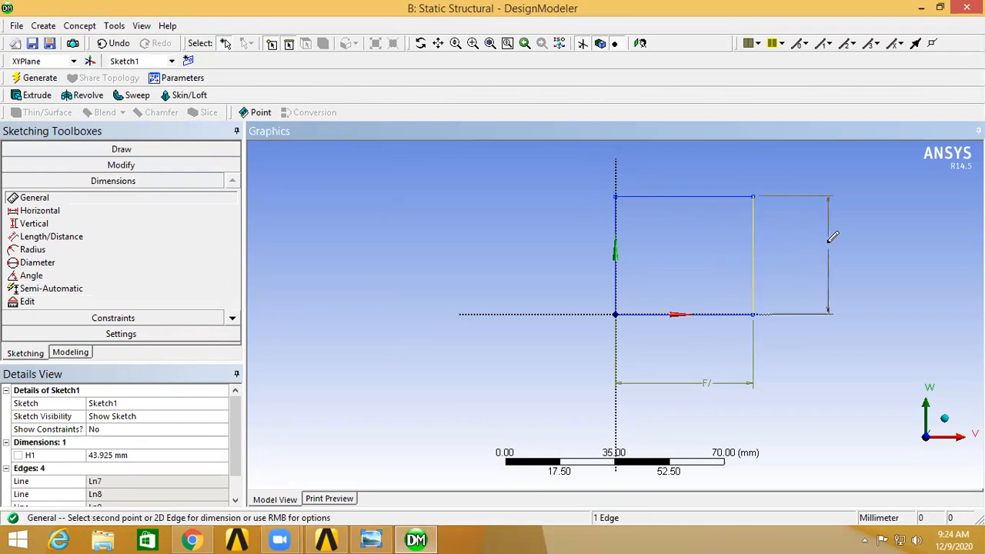
left_click(828, 243)
Set both the horizontal and the vertical dimension of the rectangle to 500 mm.
left_click(142, 453)
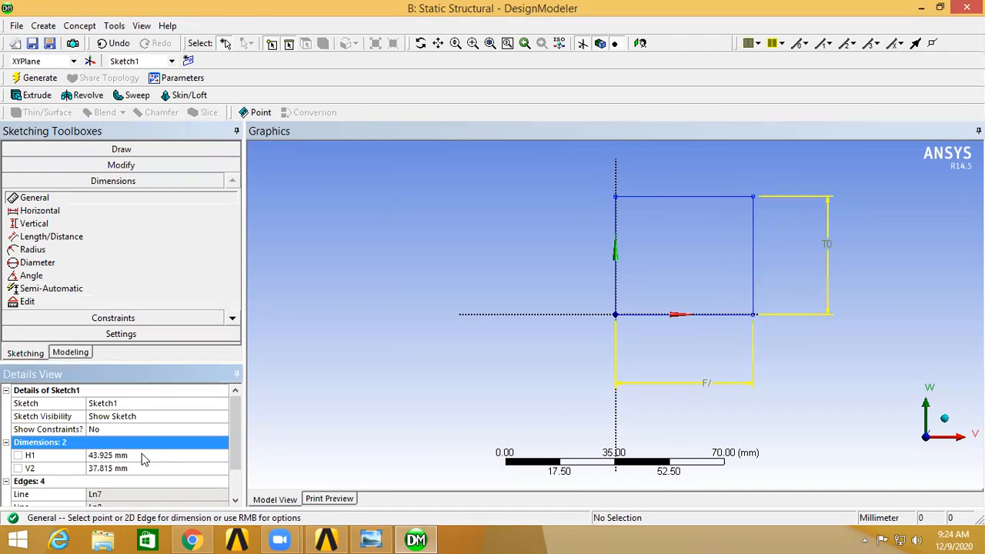
type("500")
key("Return")
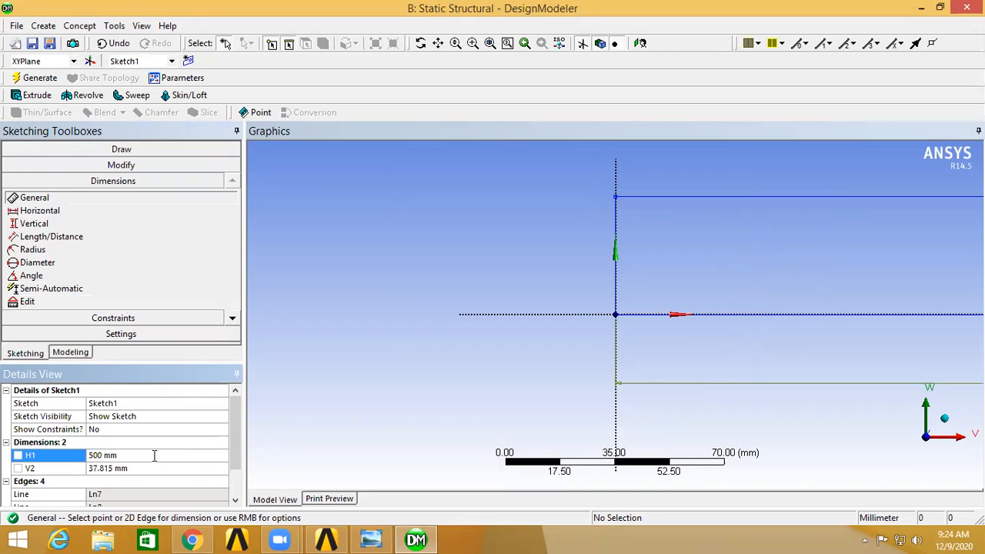
left_click(127, 469)
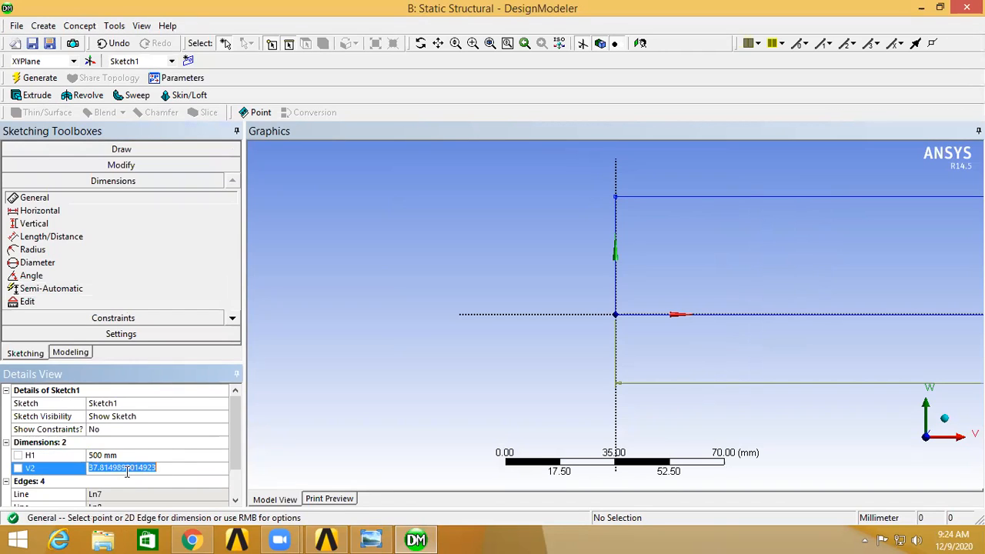
type("500")
key("Return")
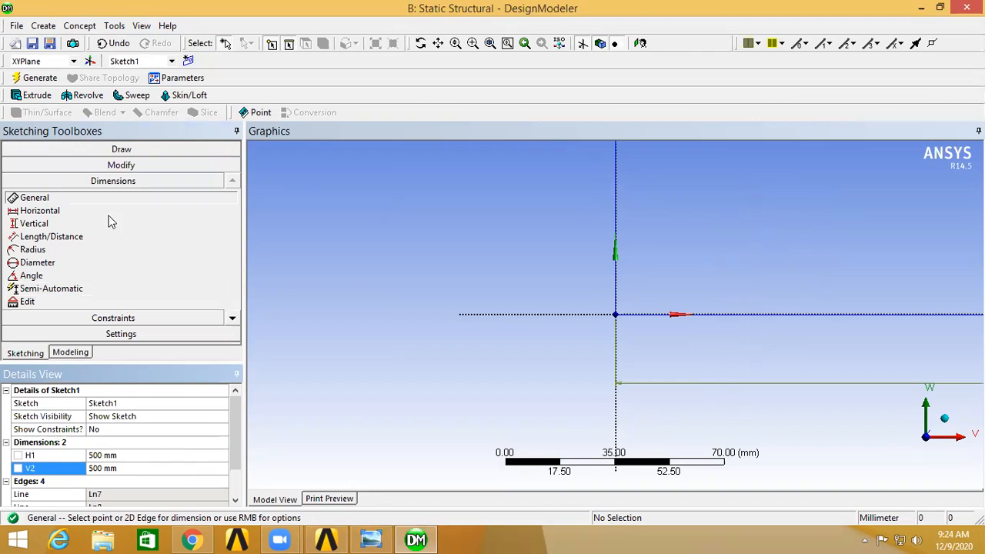
Check the beam length in the reference image and extrude the square sketch to a depth of 7000 mm.
left_click(39, 78)
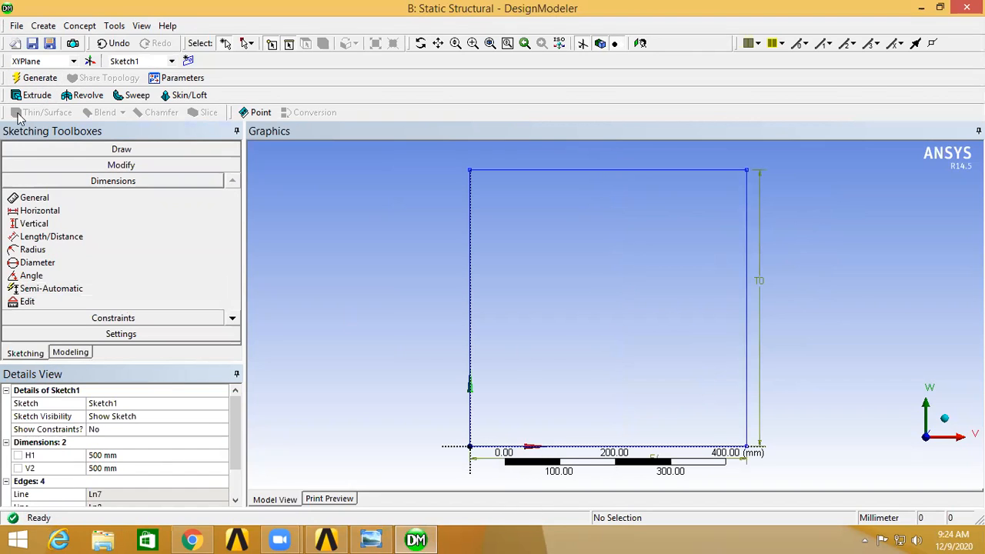
left_click(37, 96)
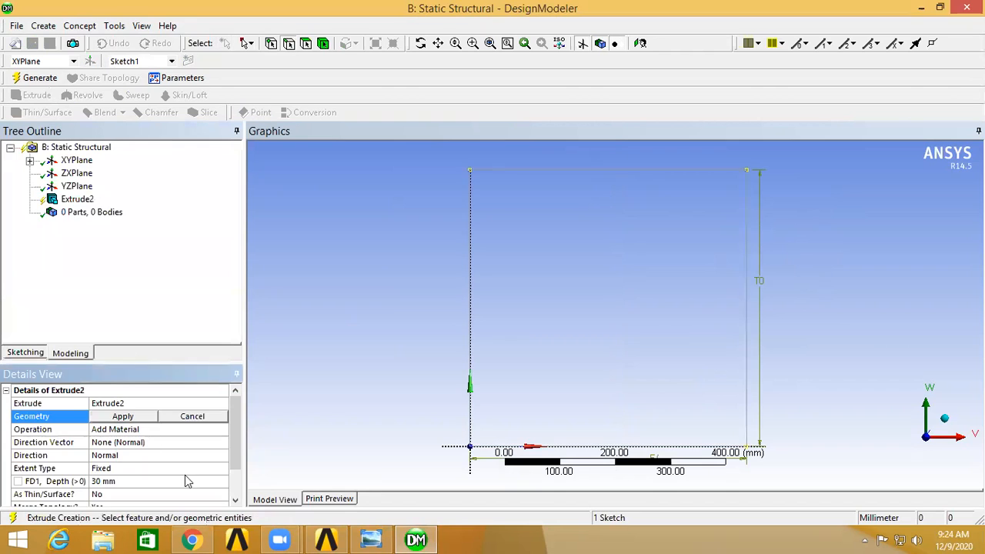
left_click(377, 538)
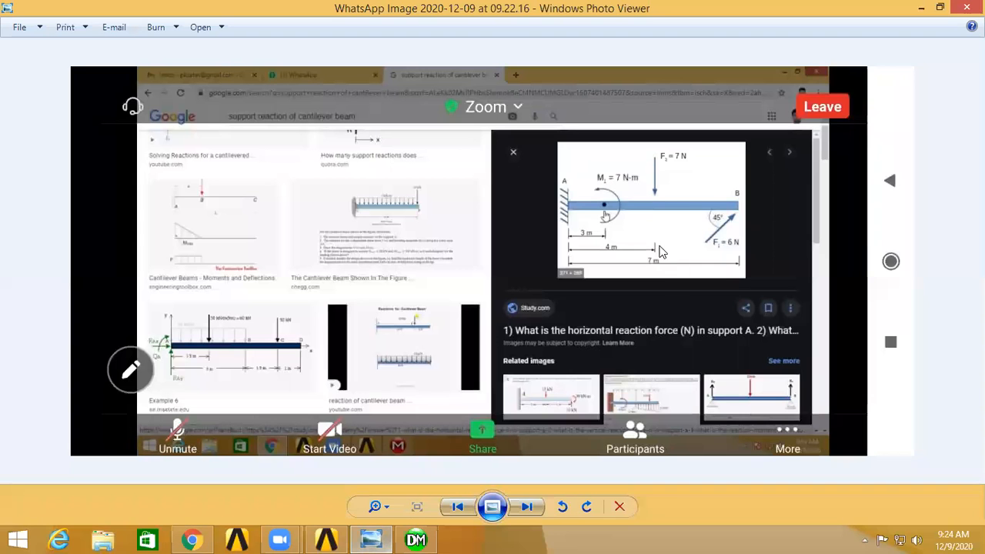
left_click(415, 539)
left_click(123, 416)
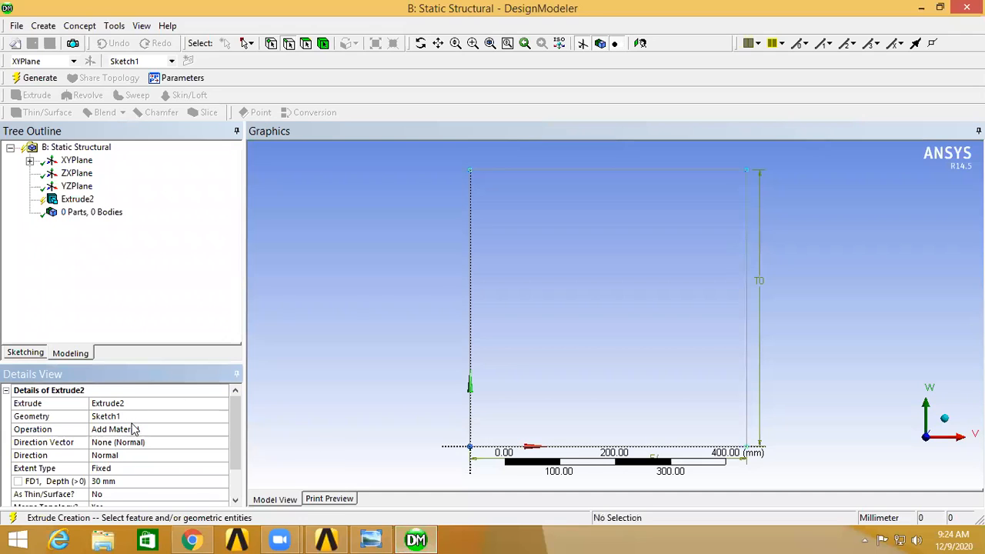
left_click(116, 482)
type("7")
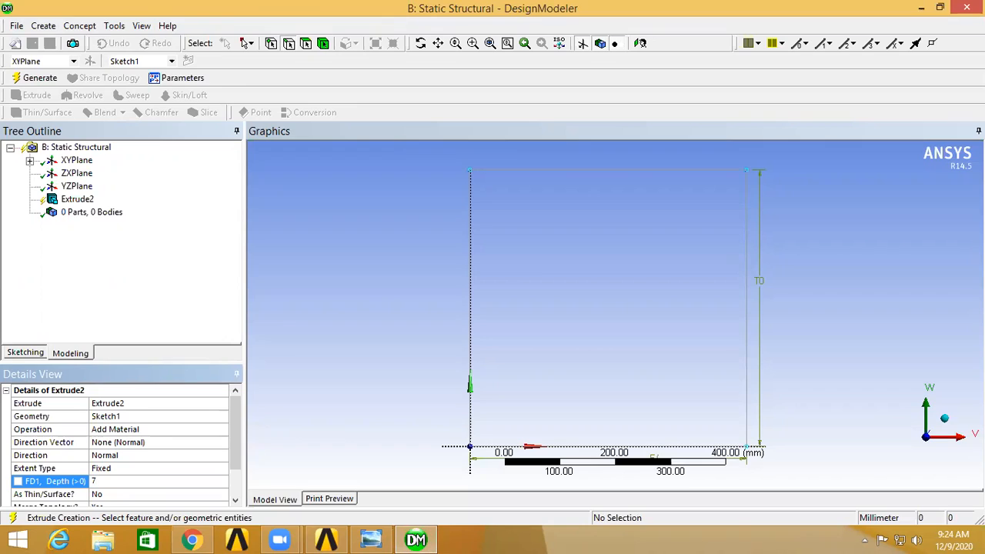
type("000")
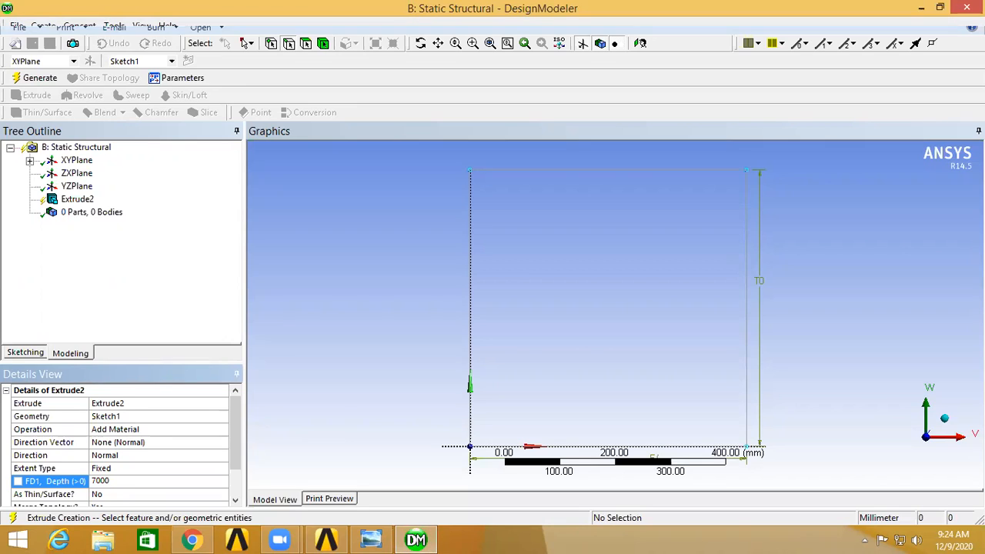
key("Return")
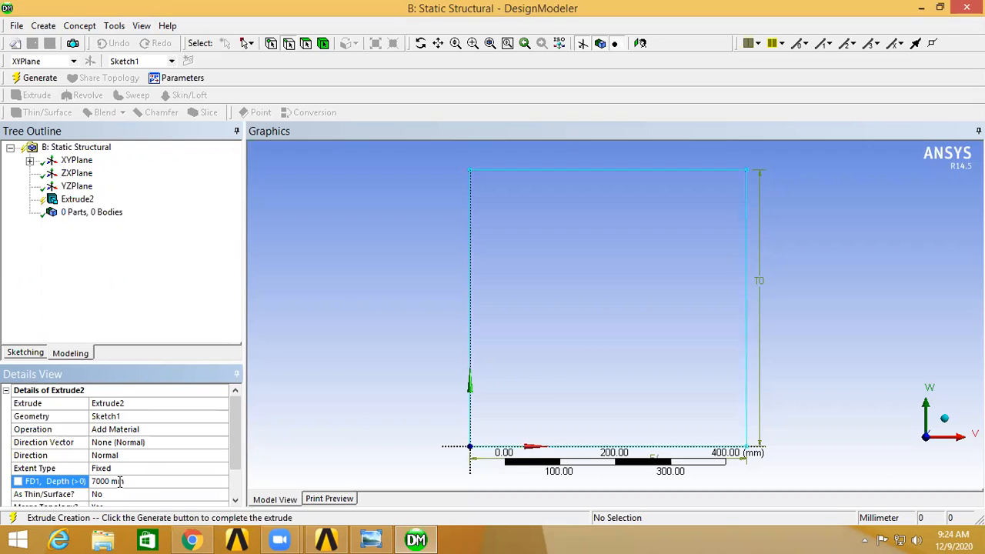
left_click(35, 78)
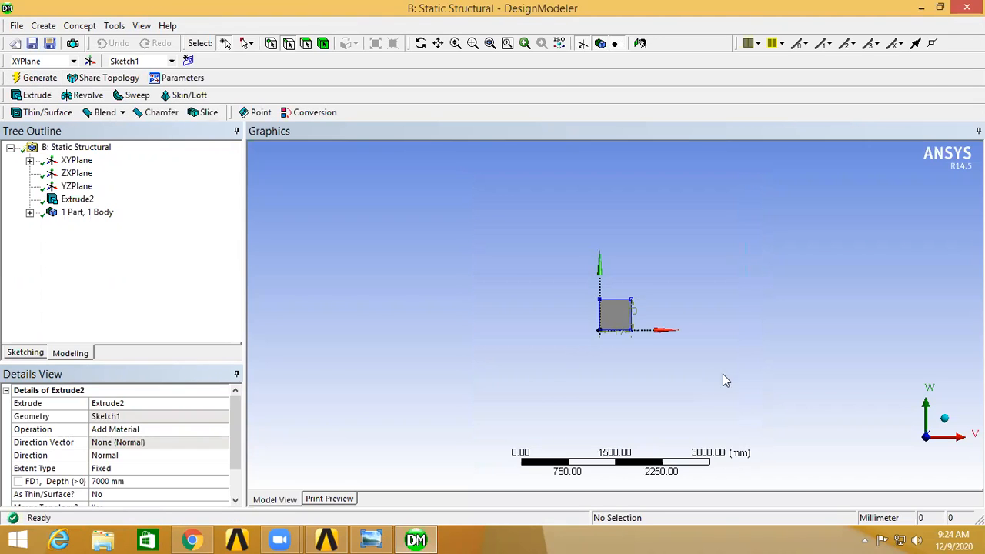
Look straight at the ZXPlane, switch to sketching on it, and check the moment's distance from the support in the reference image.
left_click(420, 43)
left_click_drag(667, 305, 612, 325)
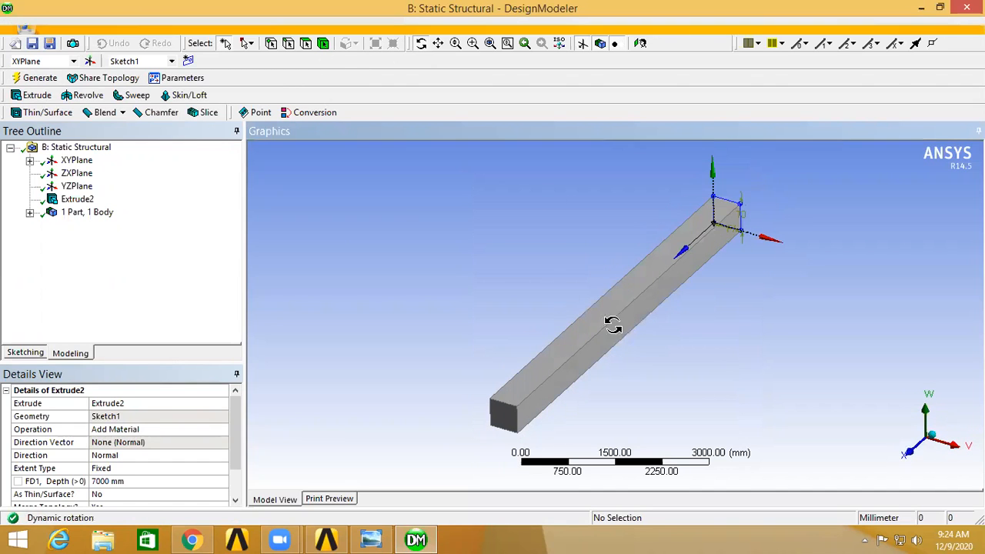
left_click(70, 176)
right_click(70, 176)
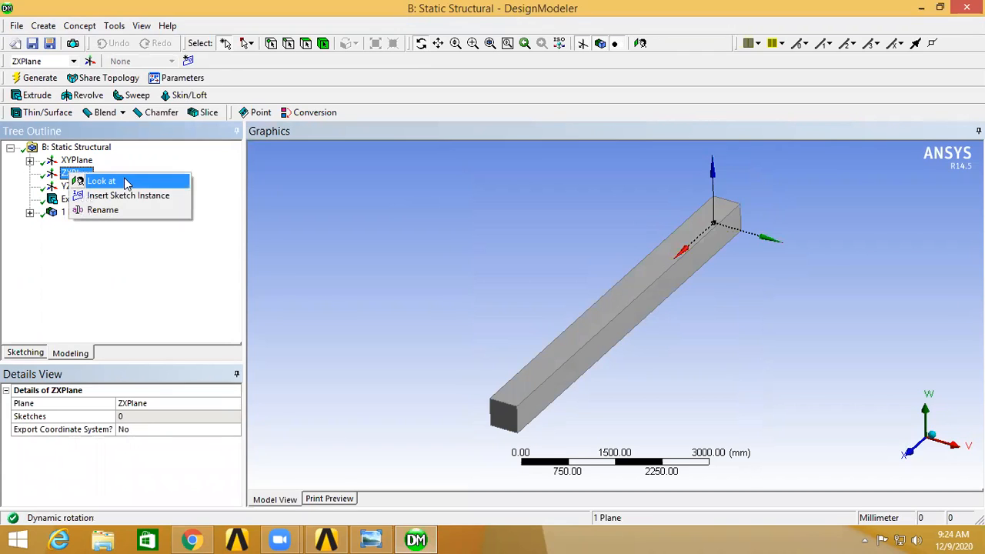
left_click(124, 181)
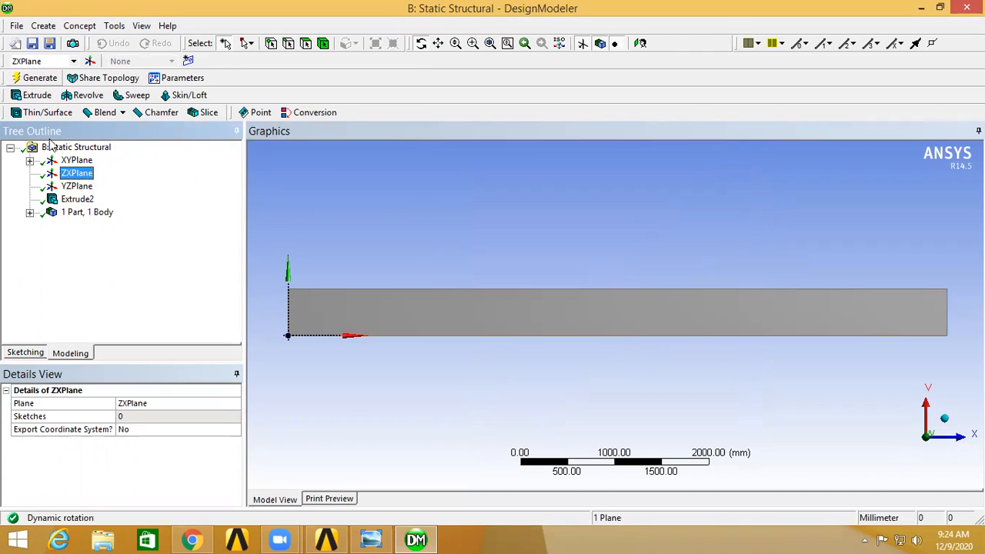
left_click(26, 353)
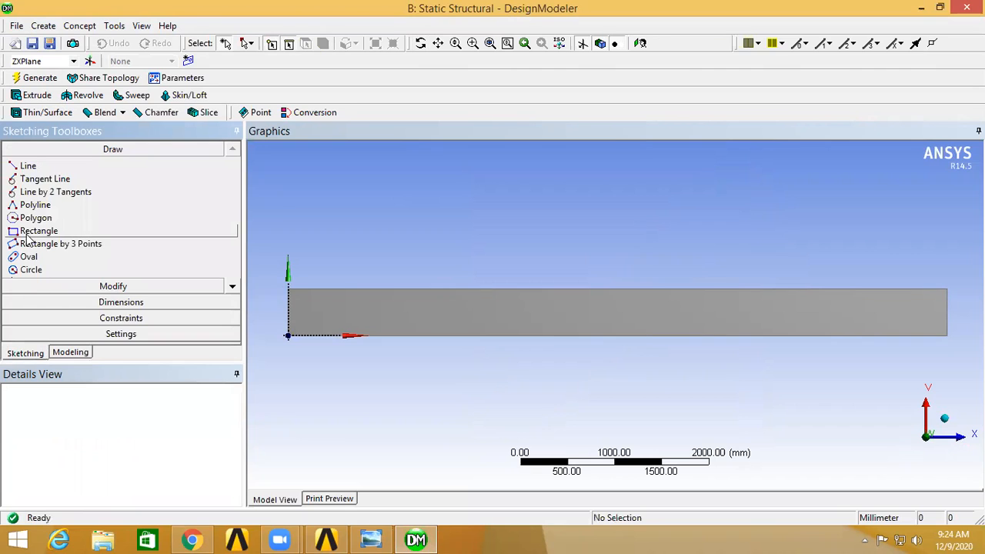
left_click(371, 539)
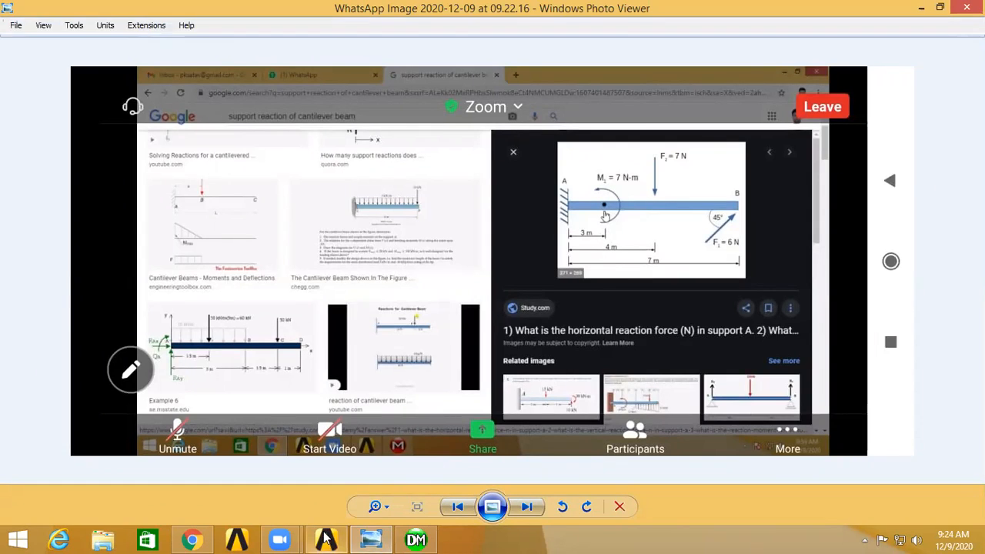
left_click(416, 539)
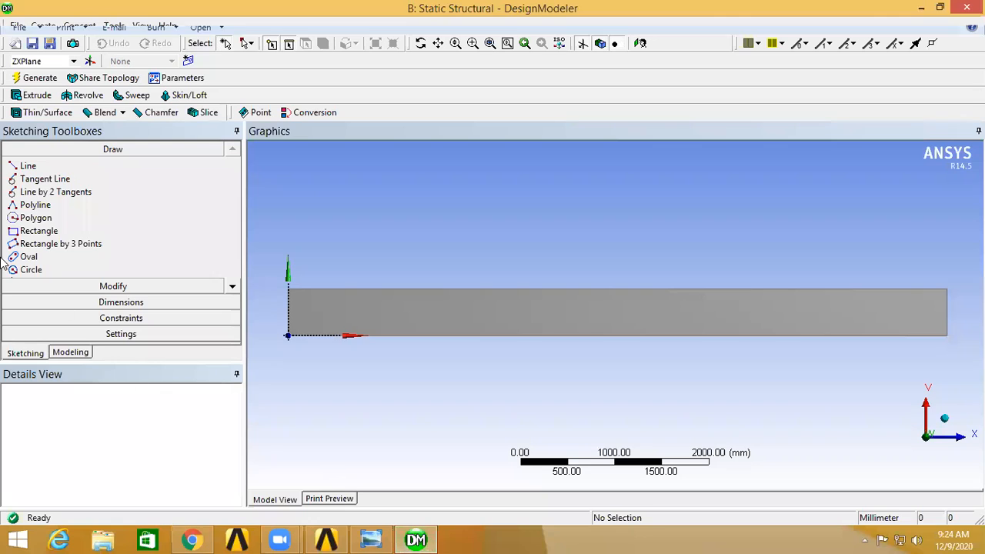
Try to sketch a rectangle on the ZXPlane, starting from the origin and extending along the beam.
left_click(28, 233)
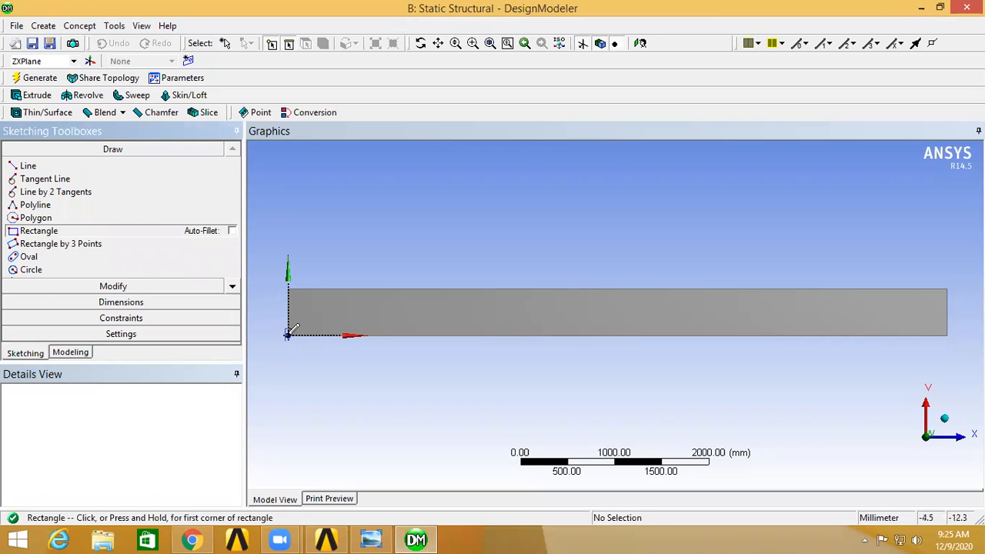
left_click(288, 334)
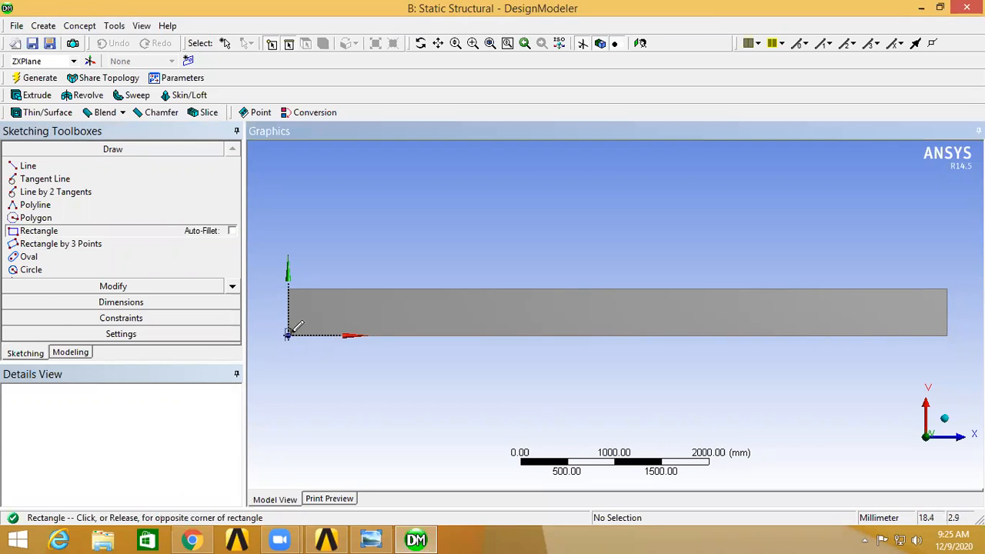
left_click(460, 257)
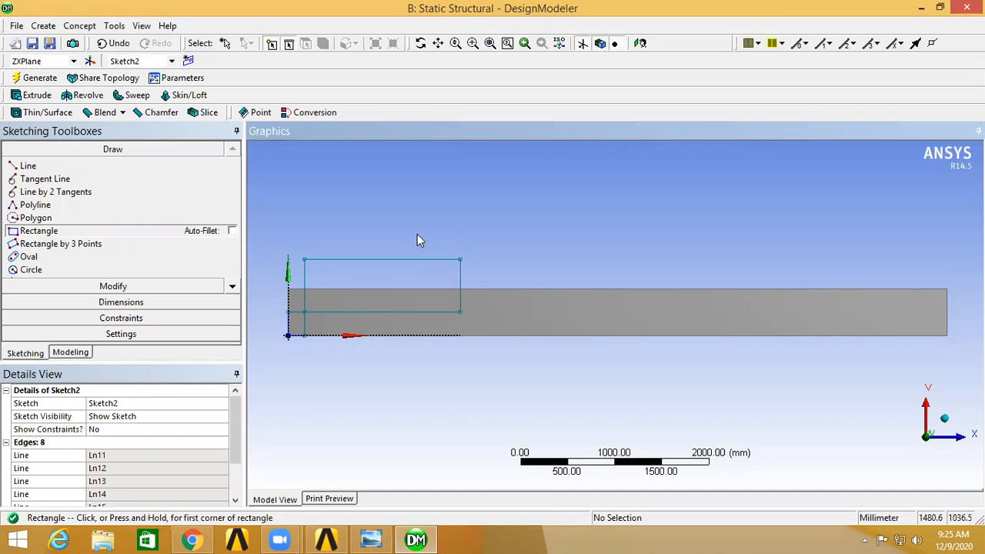
key("Escape")
Delete all the stray rectangle lines from the ZXPlane sketch.
left_click(342, 260)
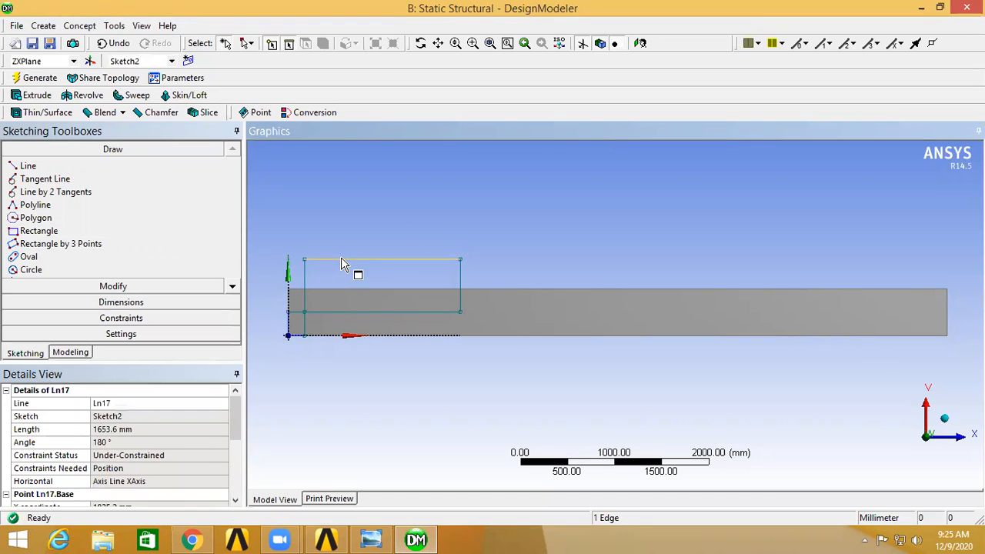
key("Delete")
left_click(304, 328)
key("Delete")
left_click(306, 327)
key("Delete")
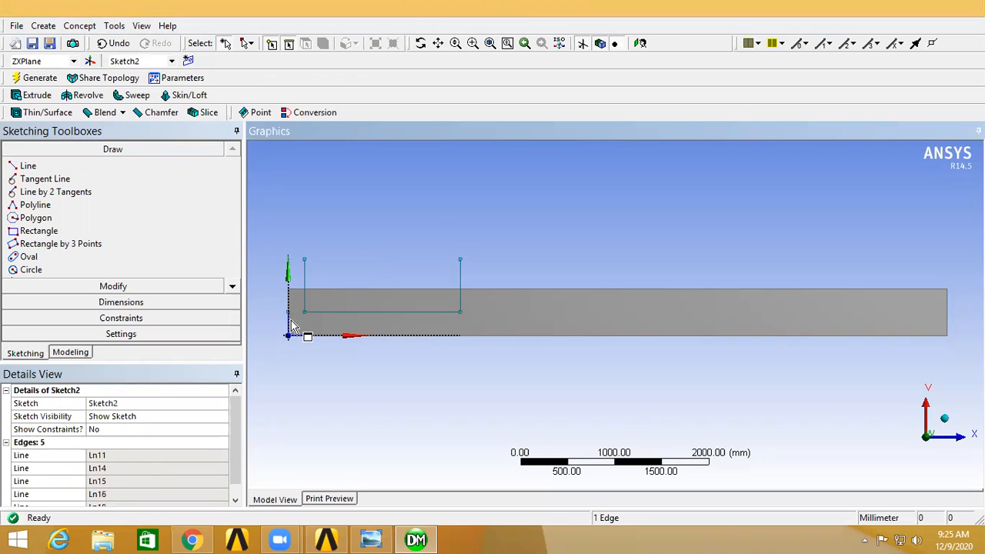
left_click(290, 329)
key("Delete")
left_click(300, 337)
key("Delete")
left_click(360, 313)
key("Delete")
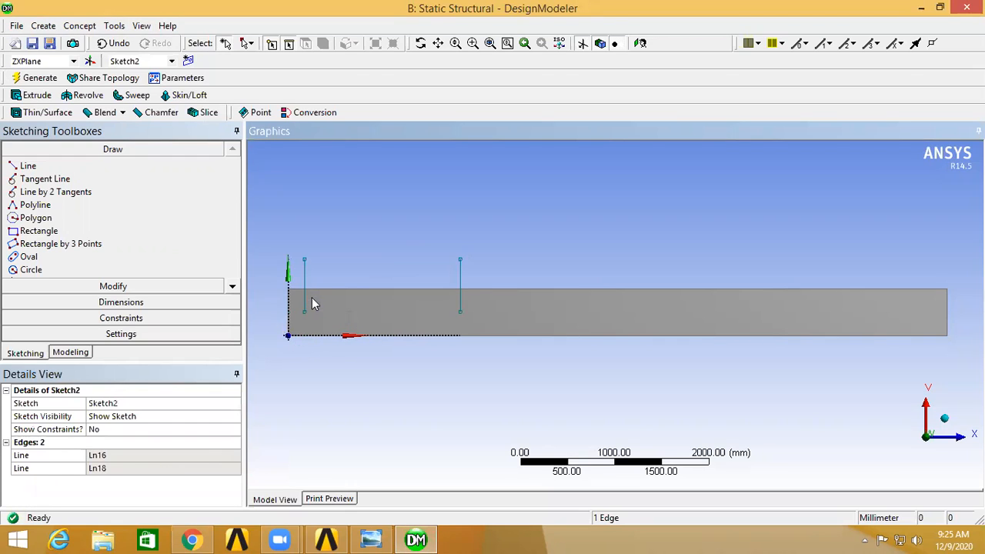
left_click(305, 298)
key("Delete")
left_click(460, 292)
key("Delete")
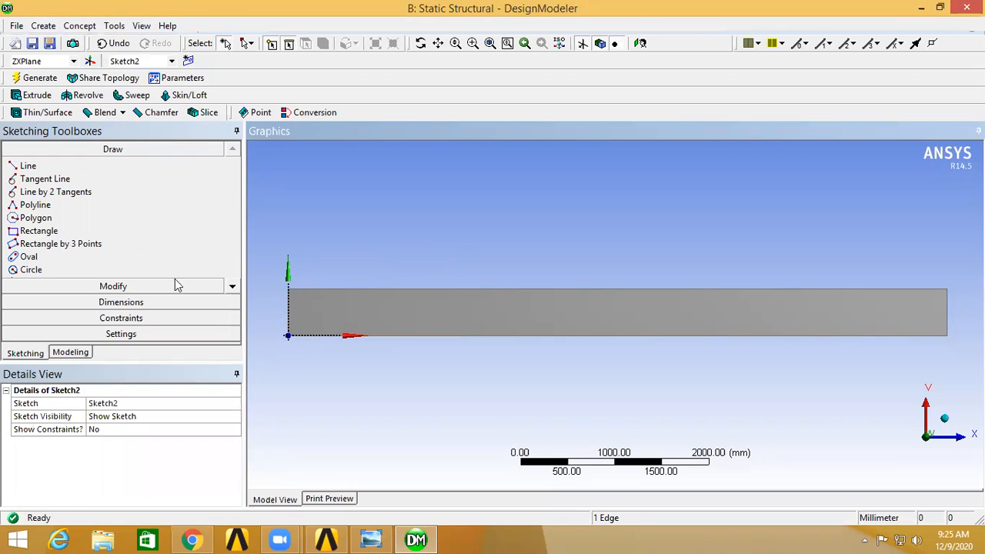
Sketch a rectangle about 2476 mm long on the ZXPlane, starting at the origin and reaching past the beam's width.
left_click(40, 231)
left_click(289, 334)
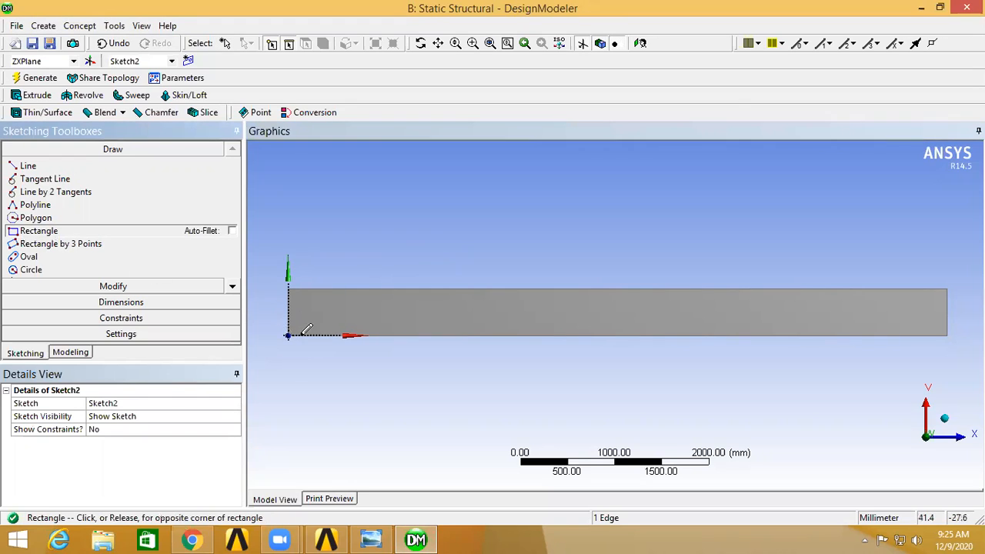
left_click(521, 248)
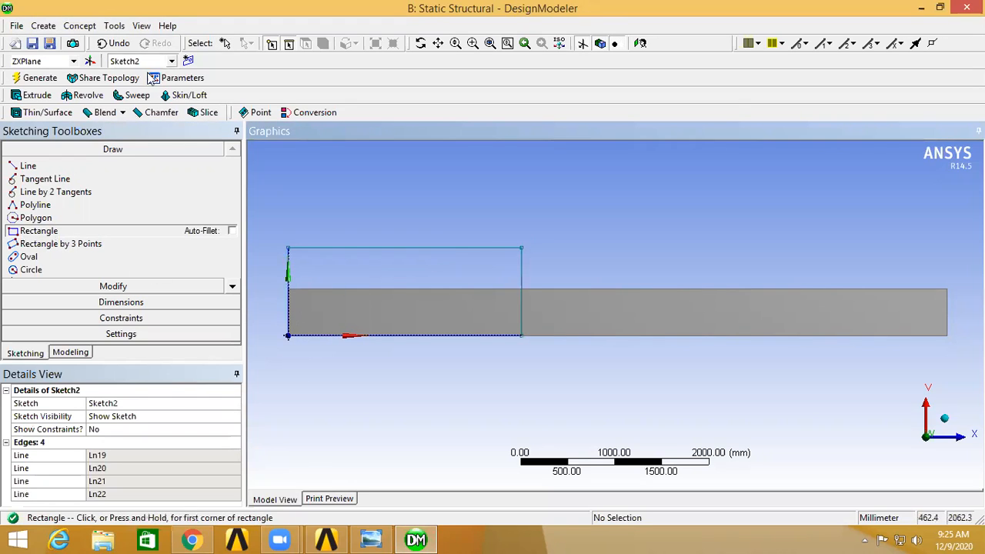
Add a general dimension to the rectangle's horizontal edge on the axis and set it to 3000 mm.
left_click(100, 301)
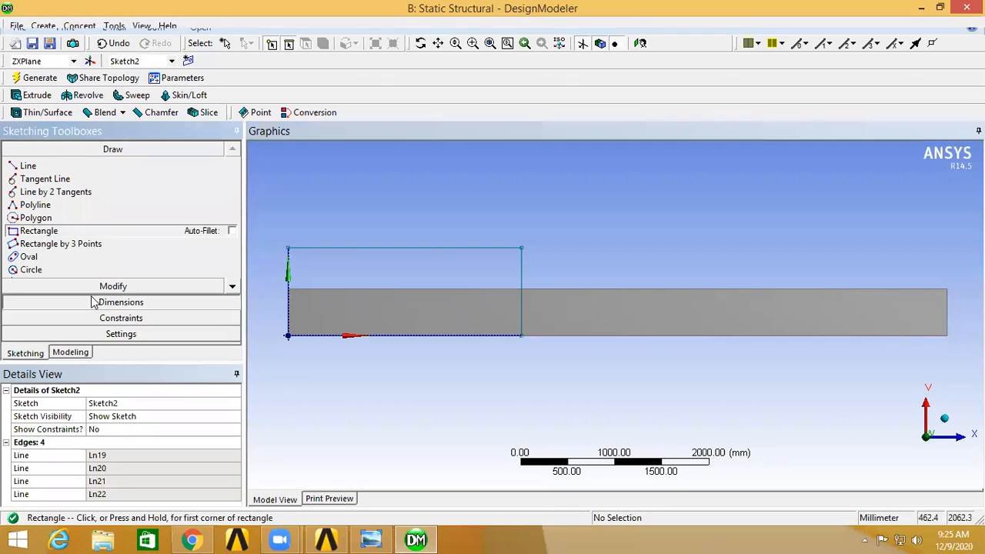
left_click(416, 337)
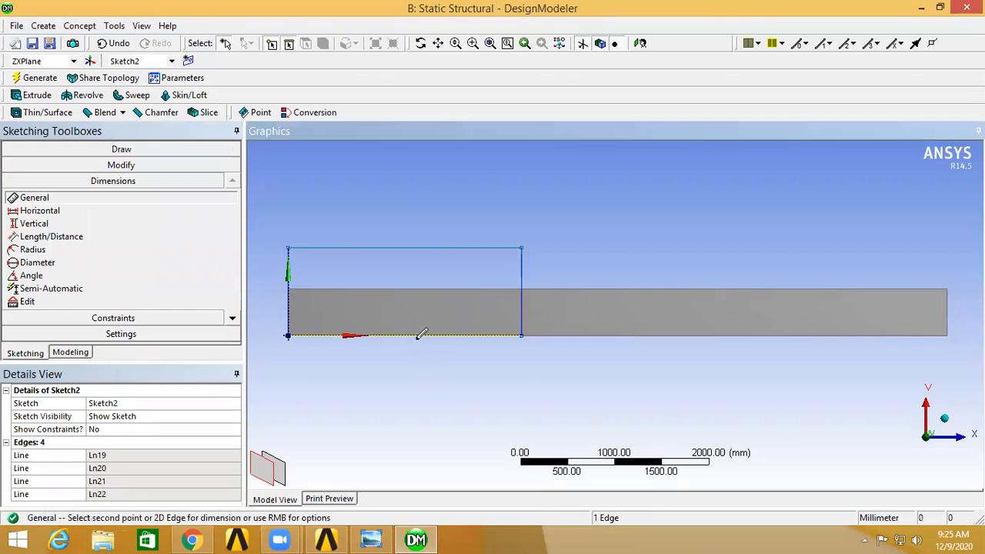
left_click(411, 385)
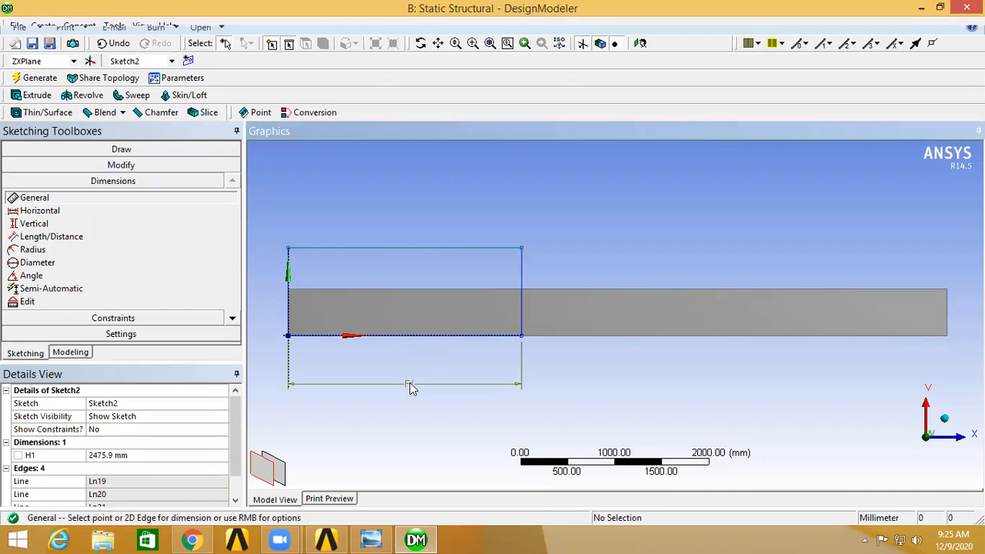
left_click(120, 454)
type("3000")
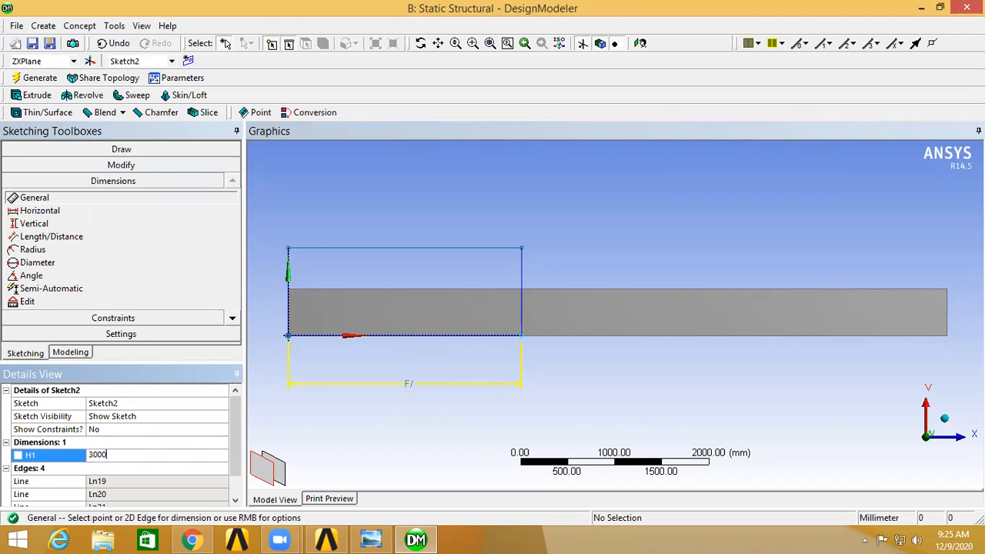
key("Return")
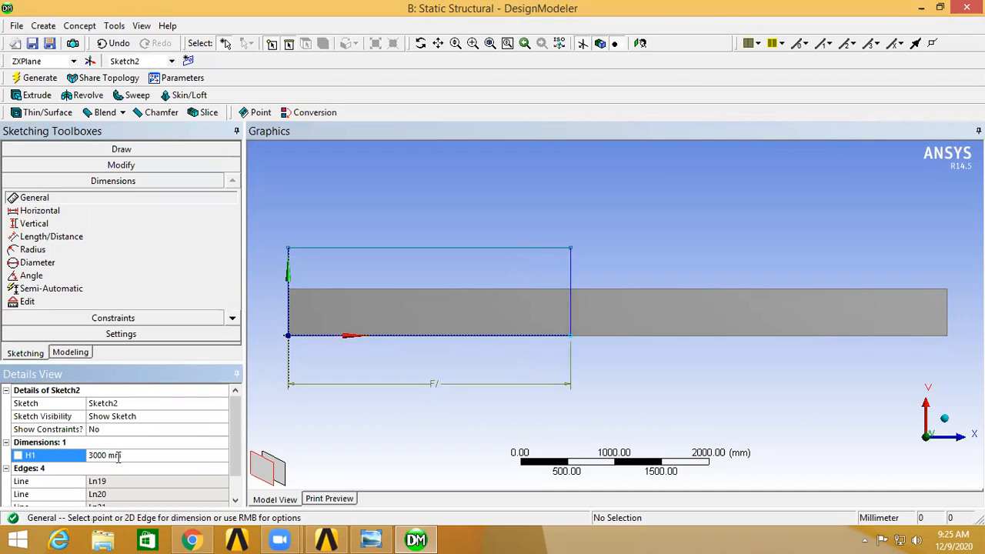
Extrude the rectangle sketch with the Imprint Faces operation and generate the feature.
left_click(33, 96)
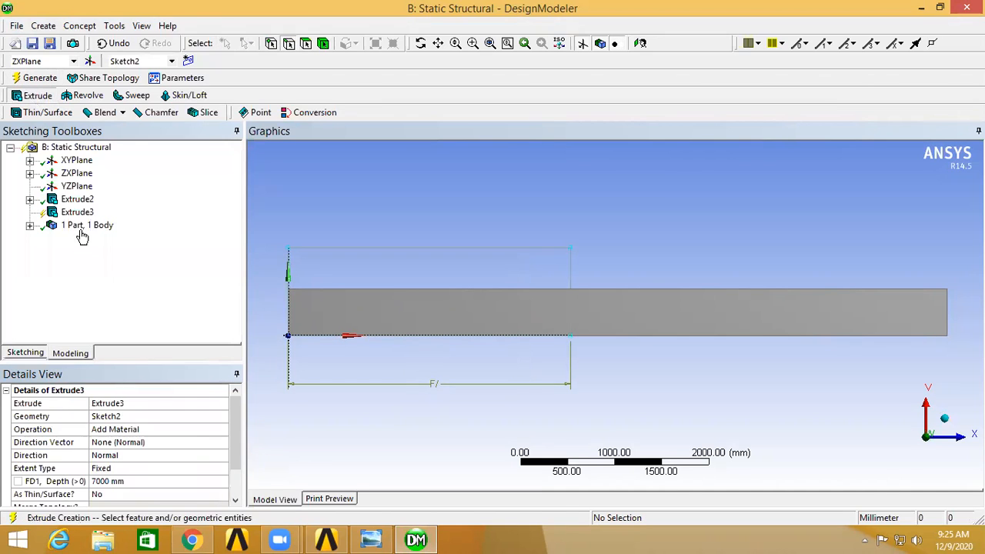
left_click(132, 417)
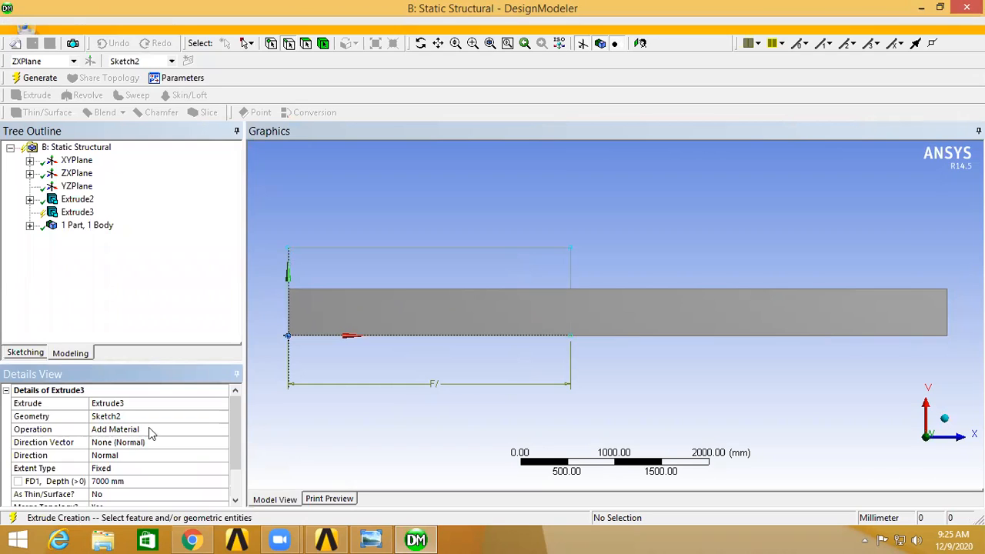
left_click(197, 431)
left_click(221, 430)
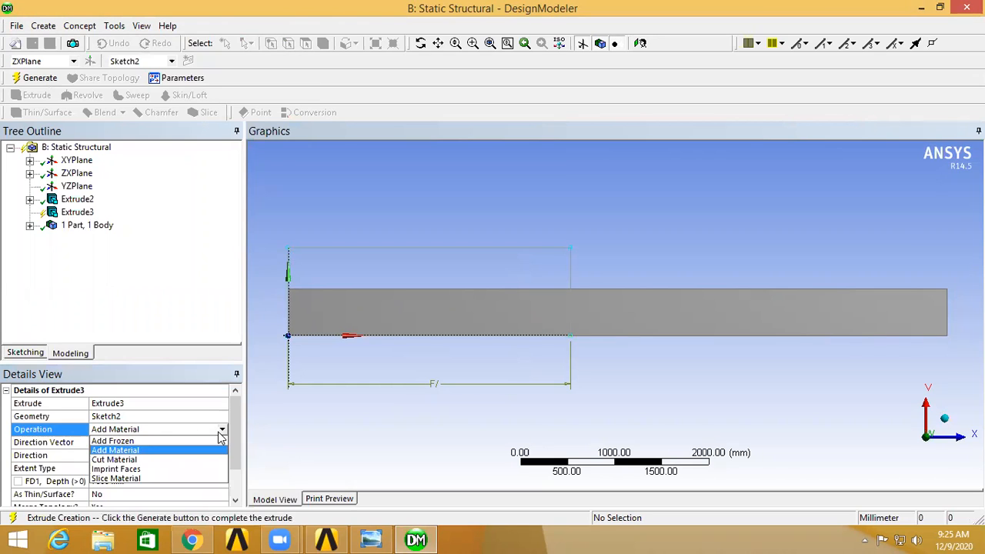
left_click(155, 470)
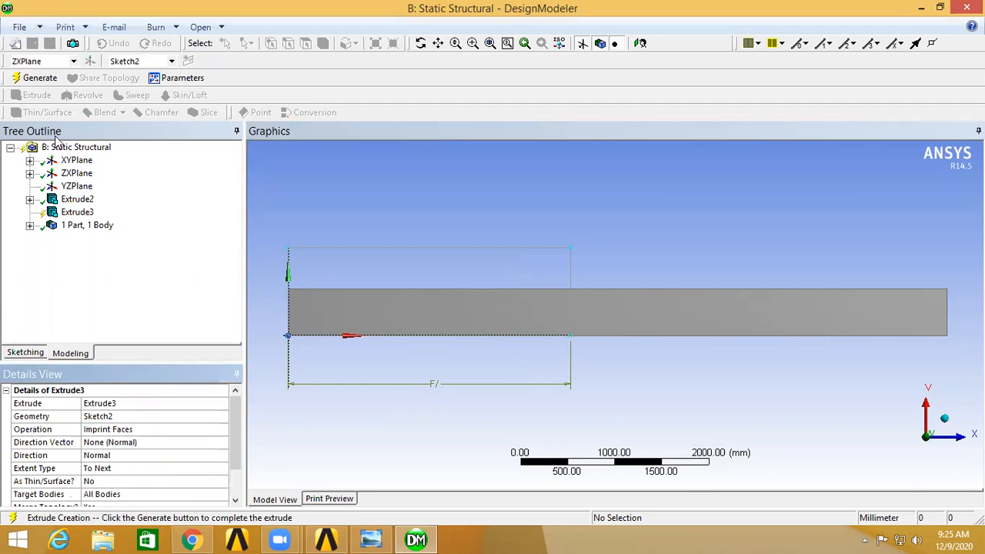
left_click(42, 83)
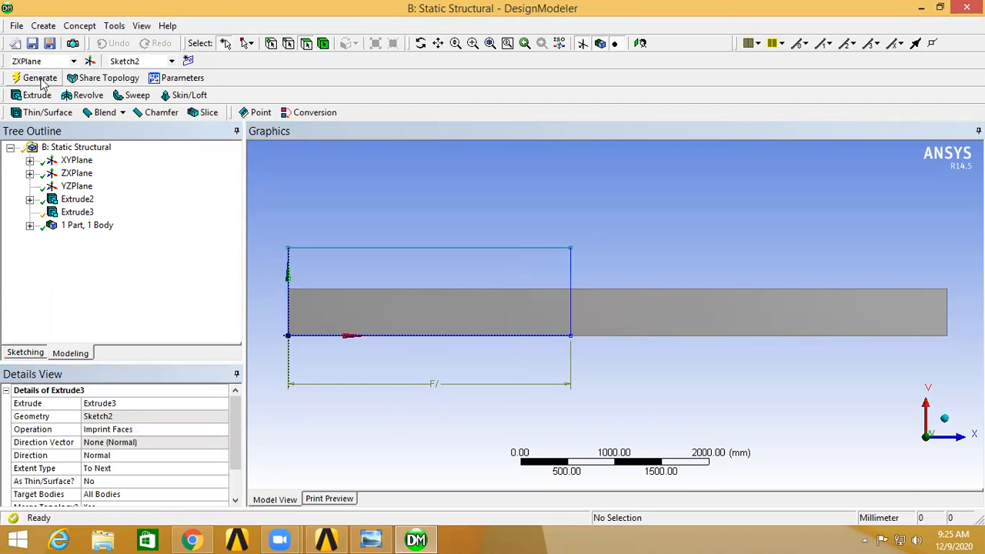
Inspect how the imprint divides the beam's faces by selecting faces on both sides of the split line, and regenerate the model.
left_click(395, 310)
left_click(709, 318)
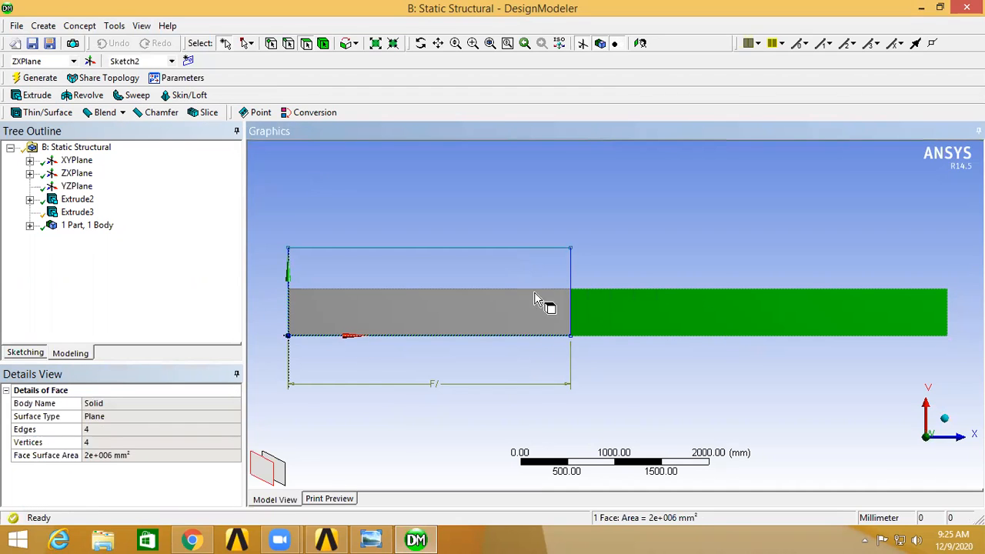
left_click(573, 231)
left_click(574, 299)
left_click(523, 266)
mouse_move(523, 260)
middle_mouse_down("ctrl")
mouse_move(517, 328)
mouse_move(565, 313)
mouse_move(587, 267)
mouse_move(516, 286)
mouse_move(523, 319)
middle_mouse_up("ctrl")
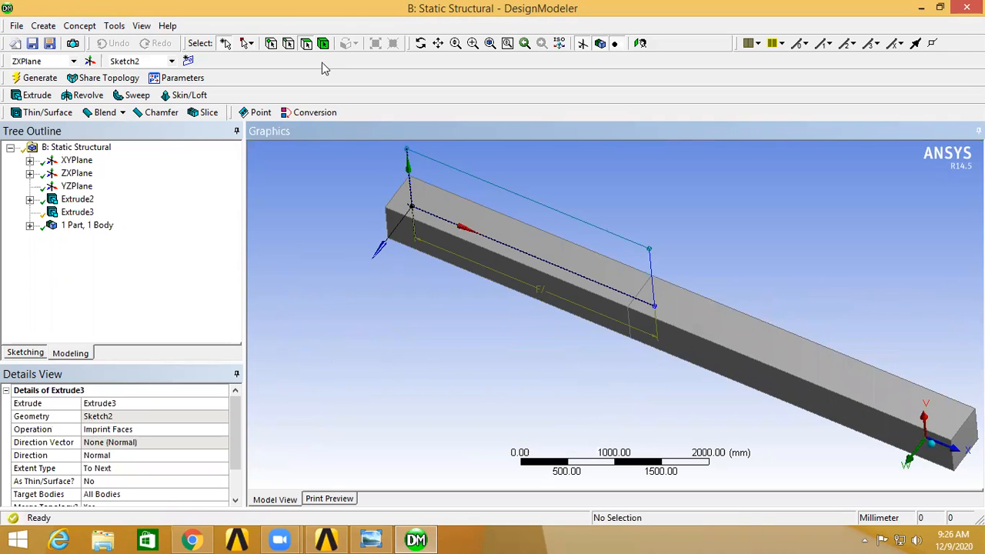
left_click(513, 247)
left_click(753, 347)
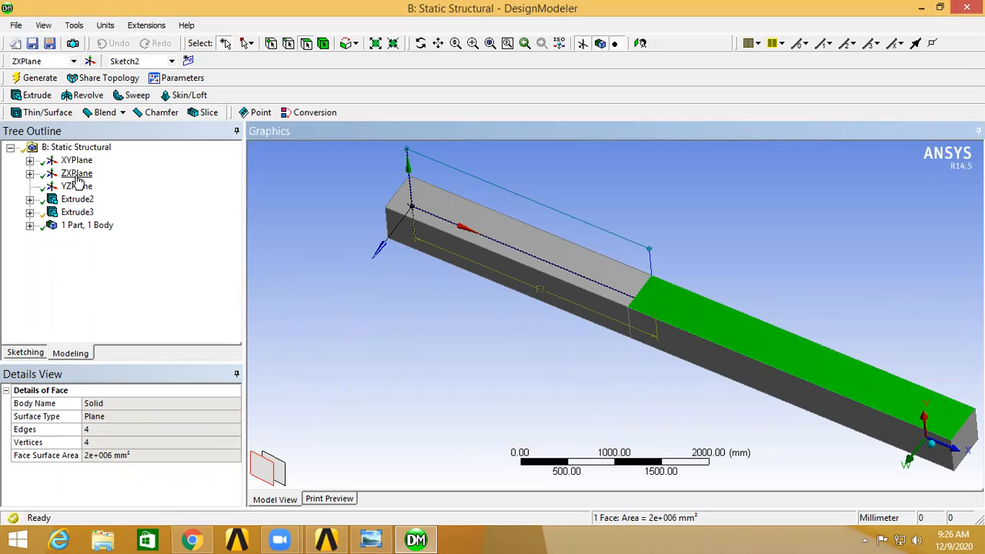
left_click(40, 79)
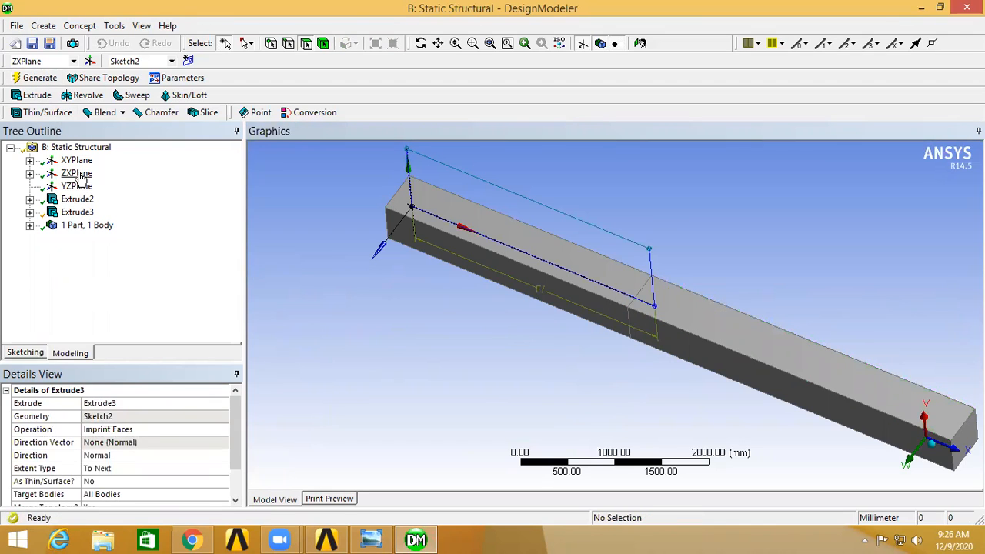
Sketch a rectangle about 1515 mm by 778 mm on the side face beyond the imprint line, starting at that face's origin corner and crossing the beam.
right_click(80, 188)
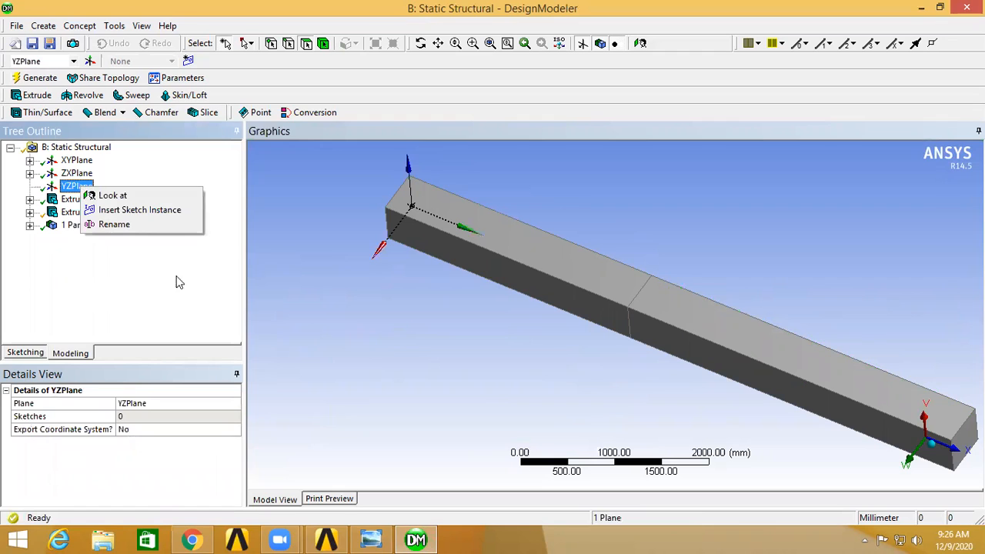
left_click(114, 247)
left_click(654, 342)
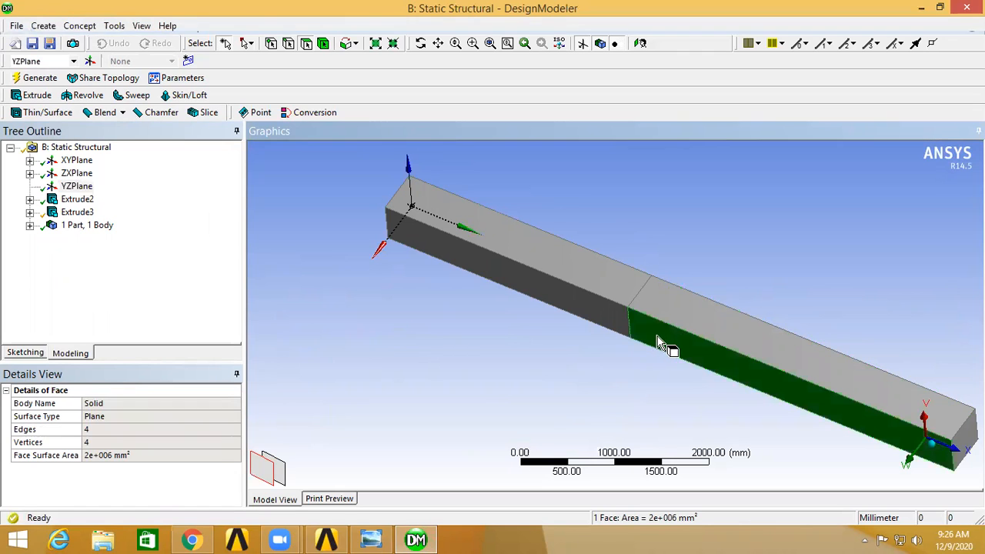
right_click(659, 339)
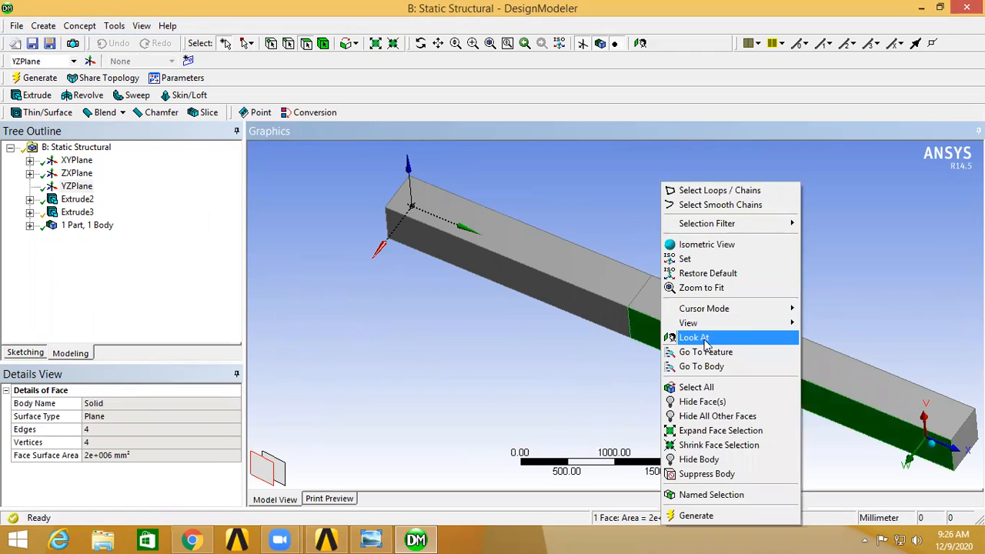
left_click(700, 338)
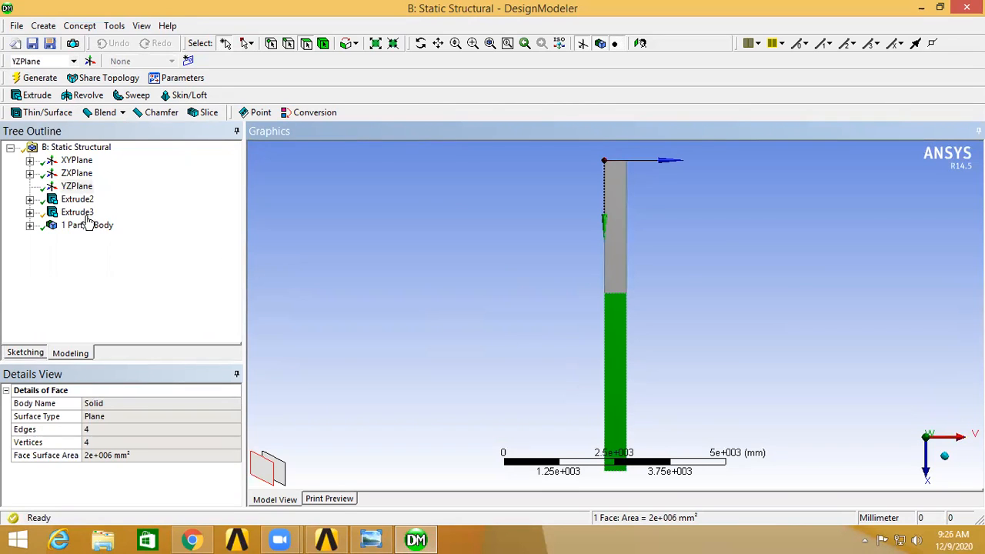
left_click(31, 352)
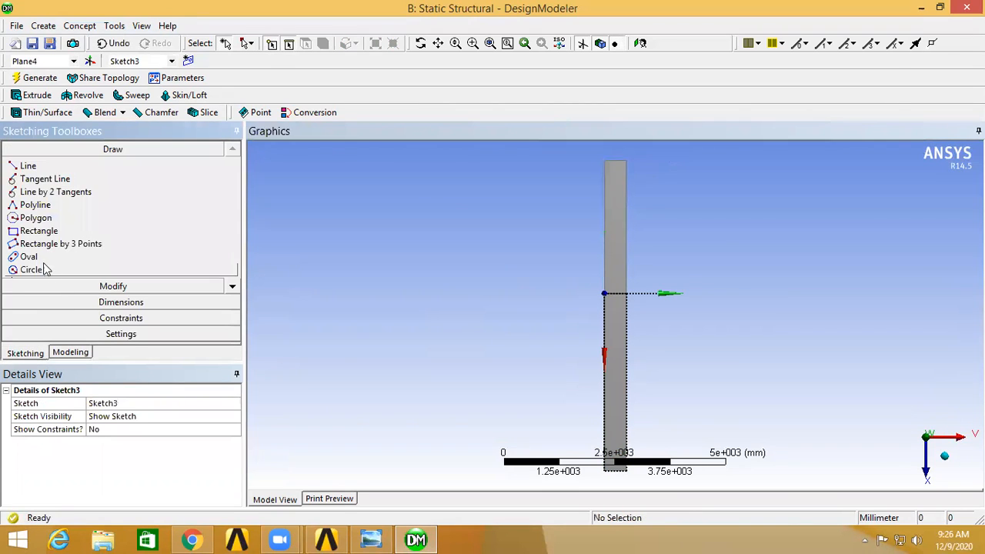
left_click(32, 231)
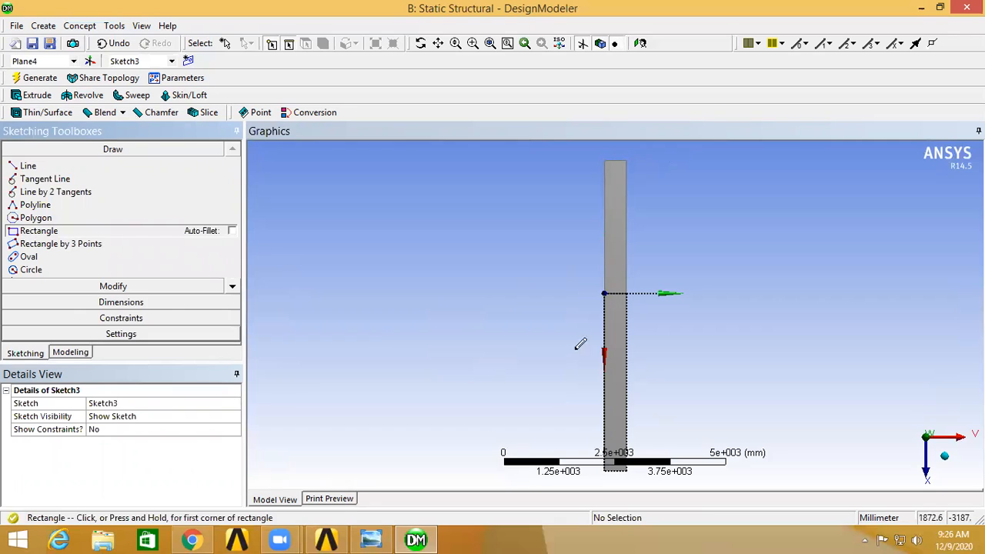
left_click(605, 292)
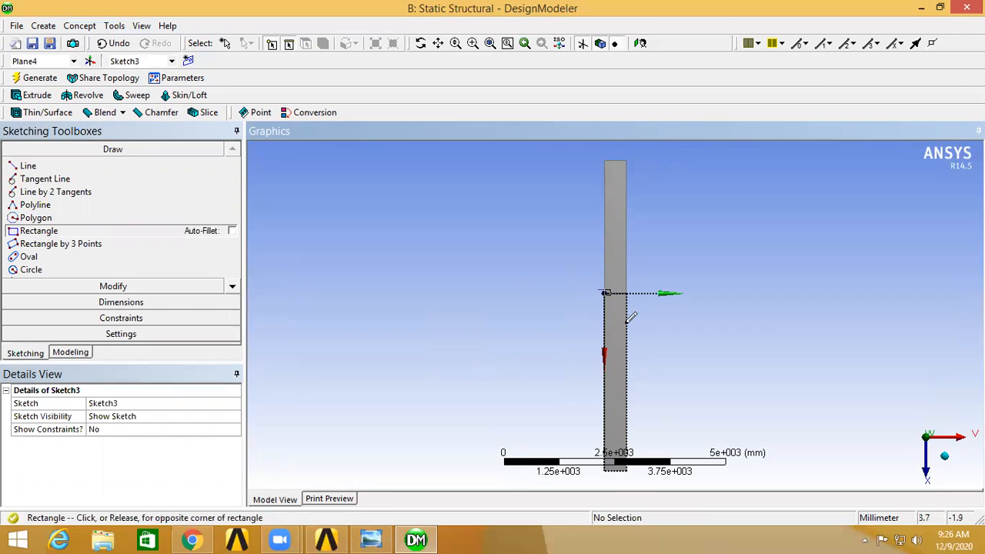
left_click(639, 359)
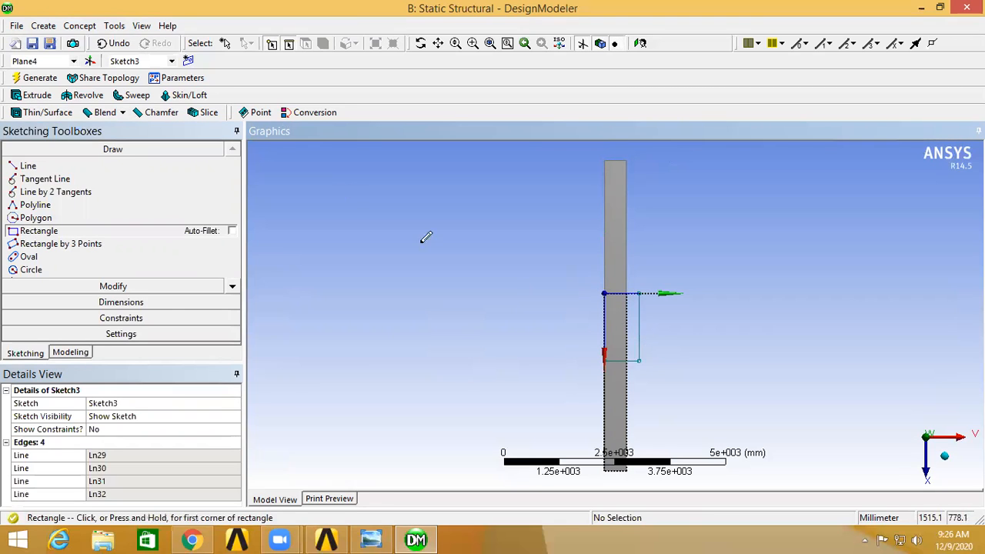
Add a general dimension to the rectangle's edge along the beam and set it to 1000 mm.
left_click(127, 303)
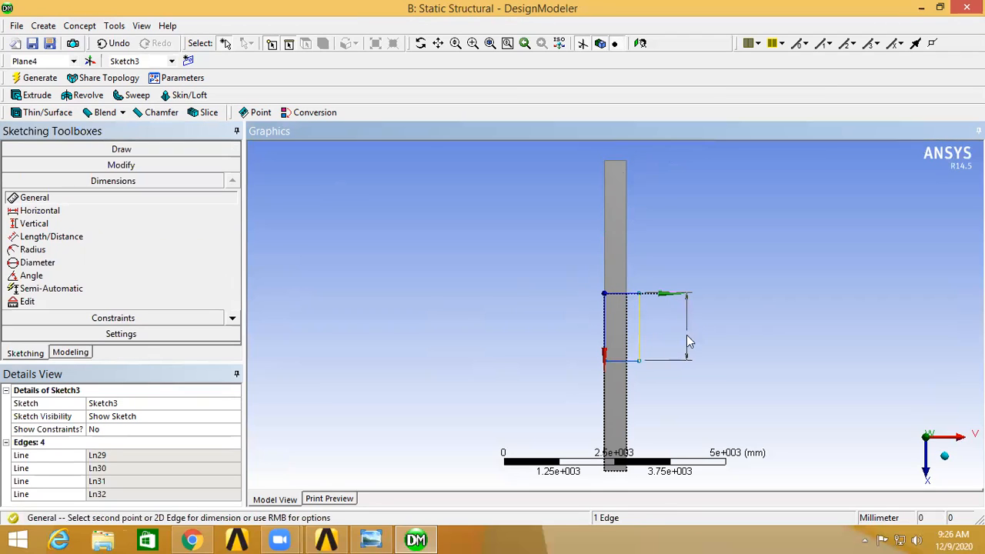
left_click(686, 335)
left_click(110, 455)
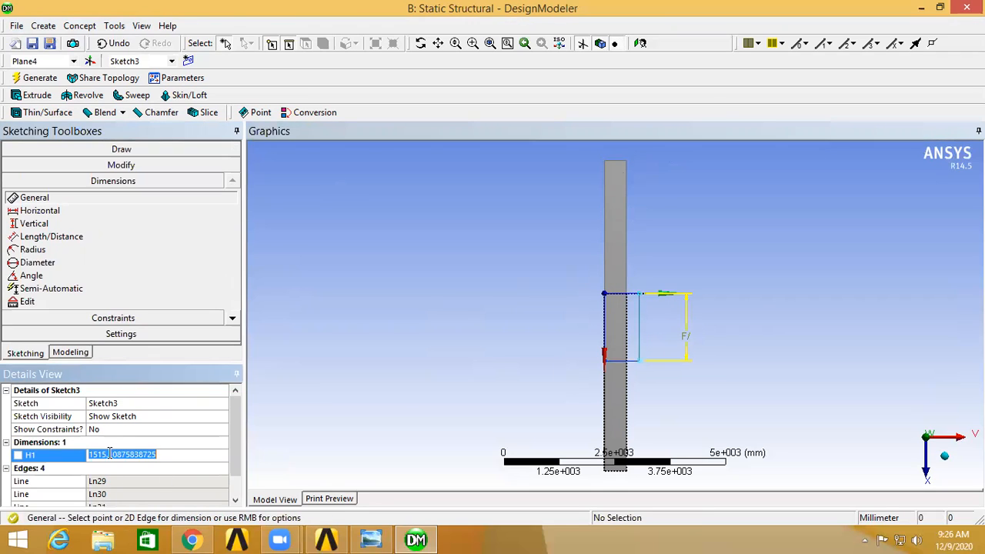
type("1")
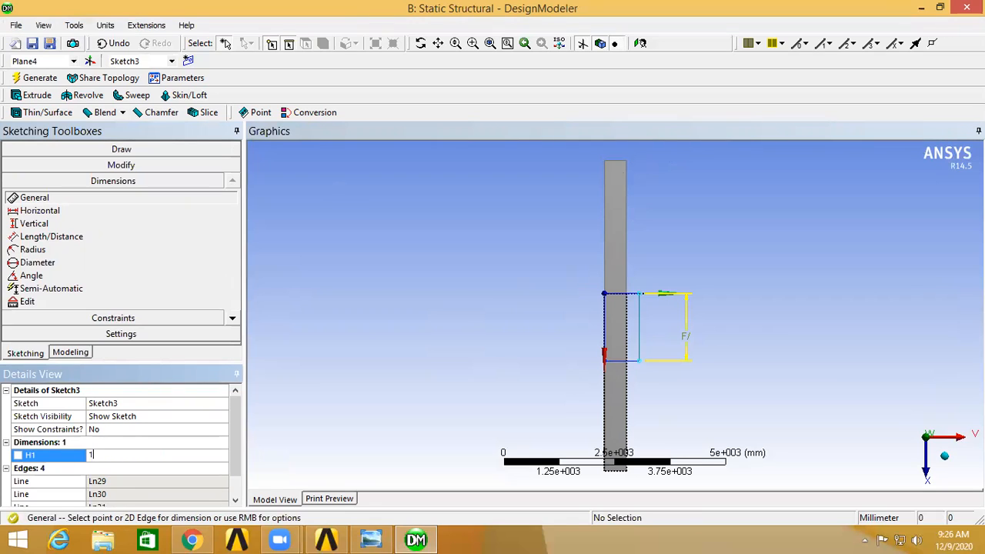
type("000")
key("Return")
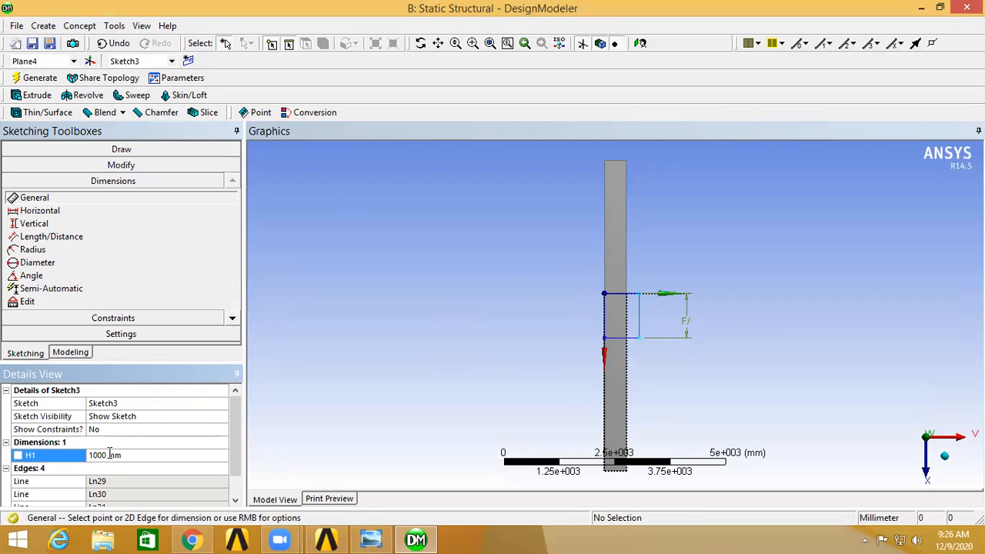
Extrude the 1000 mm rectangle sketch with the Imprint Faces operation and generate the feature.
left_click(34, 77)
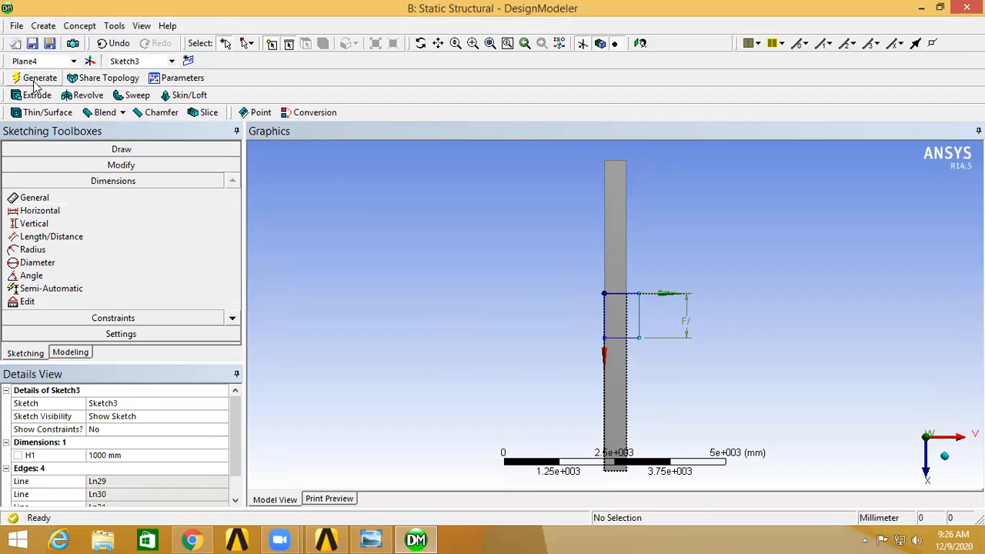
left_click(35, 95)
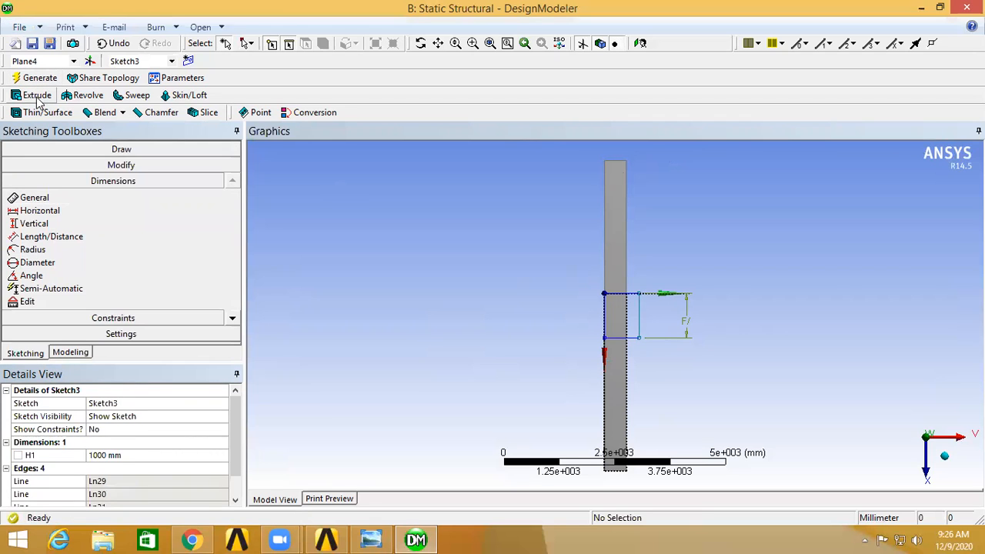
left_click(123, 416)
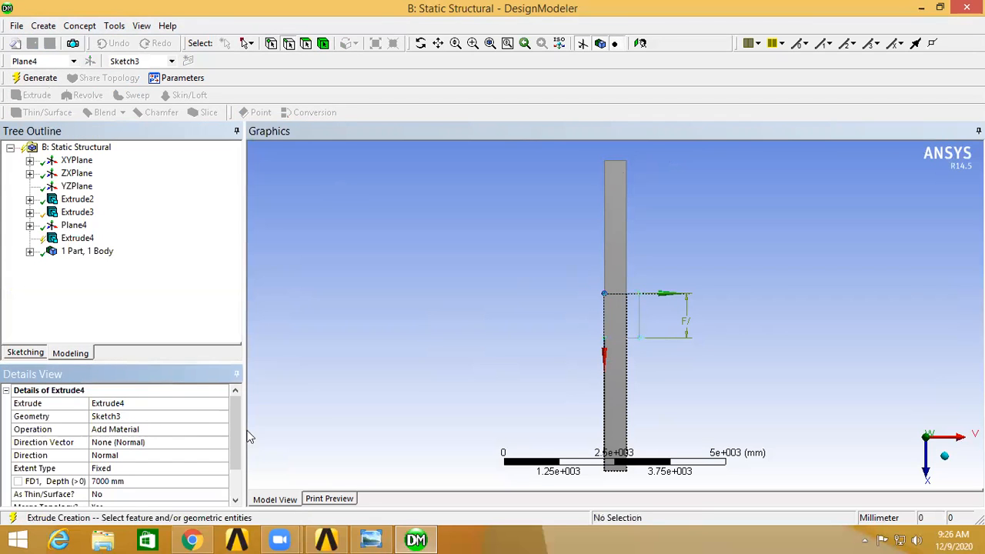
left_click(156, 432)
left_click(221, 431)
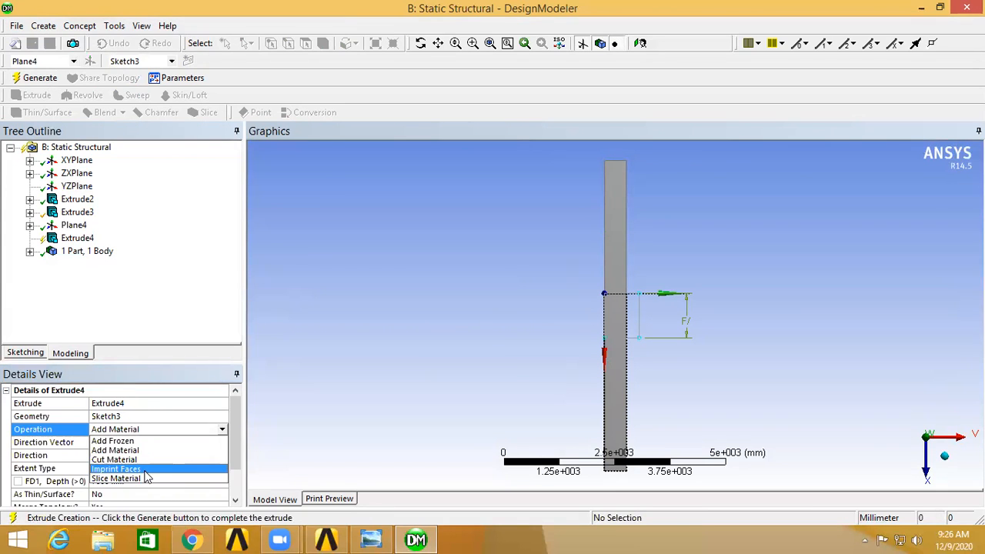
left_click(145, 470)
left_click(35, 77)
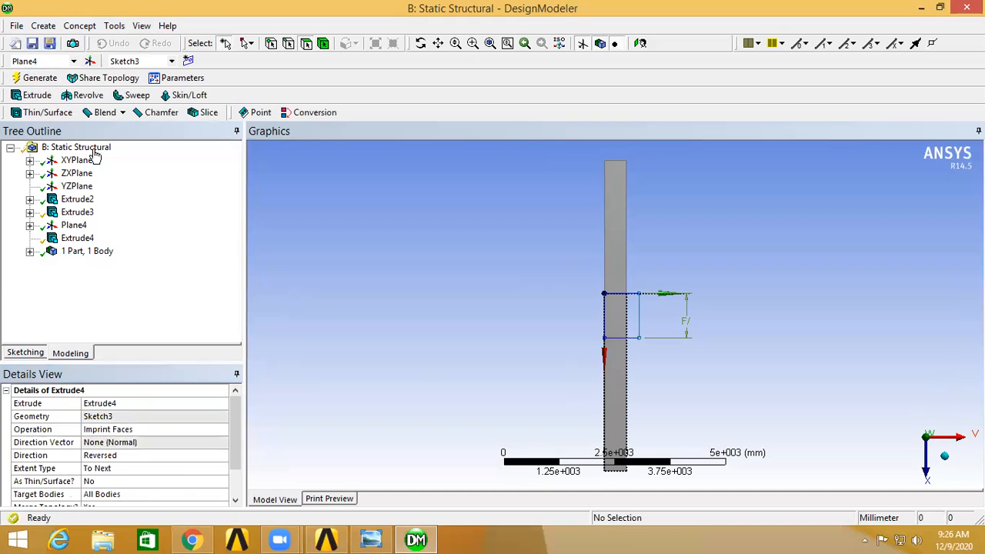
Check how the second imprint divides the beam by selecting the side faces along its length.
left_click(604, 243)
left_click(621, 319)
left_click(622, 404)
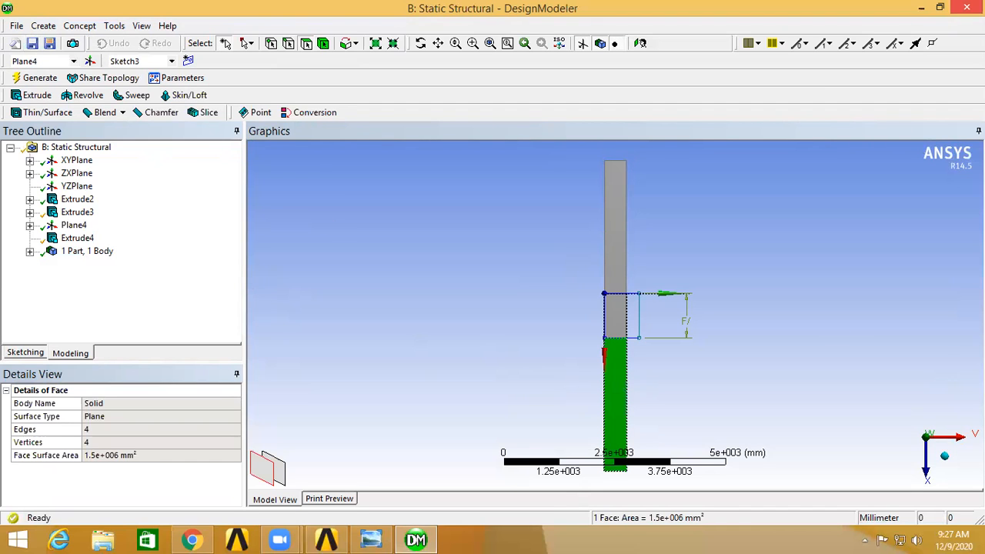
Check the reference image, return to the Workbench project and open the Model of static structural system B in Mechanical.
left_click(371, 539)
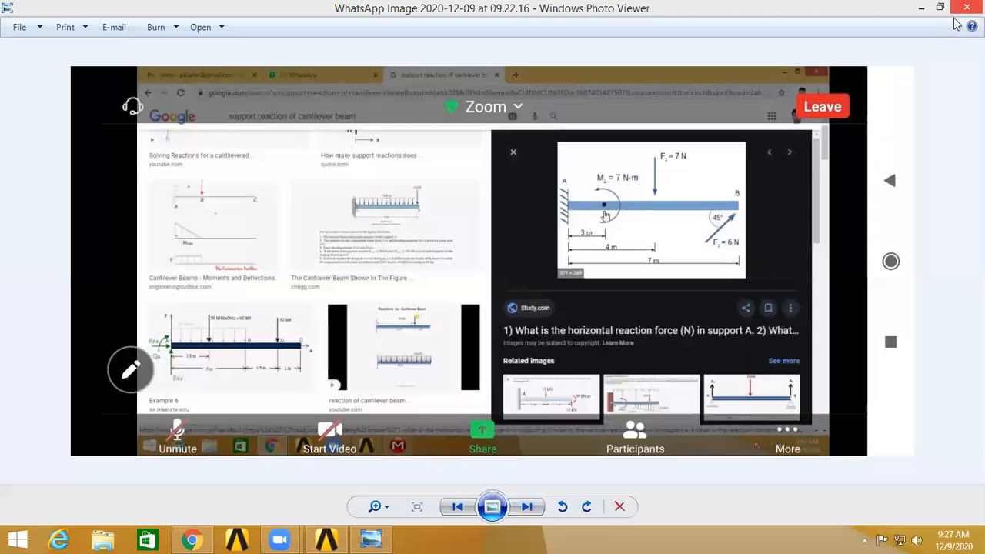
left_click(327, 538)
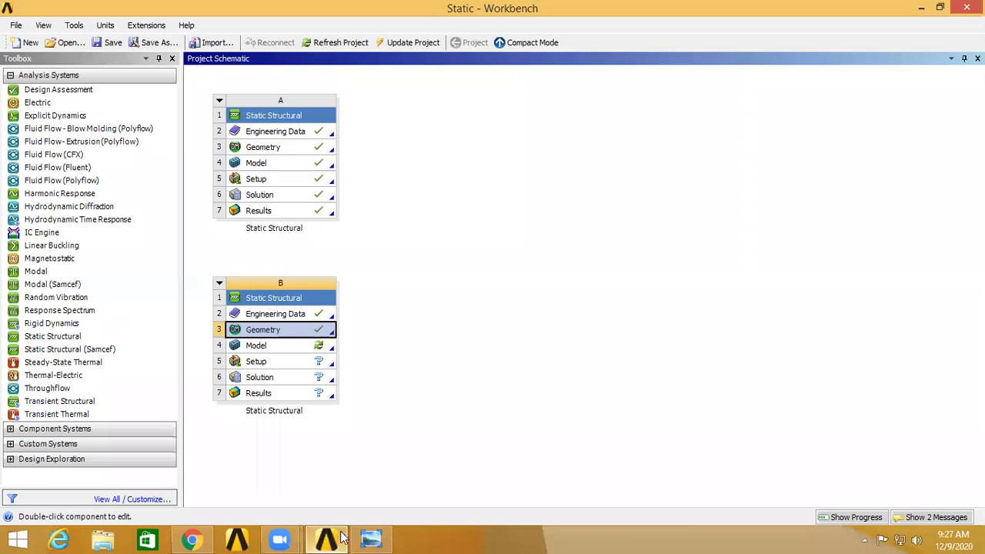
double_click(278, 345)
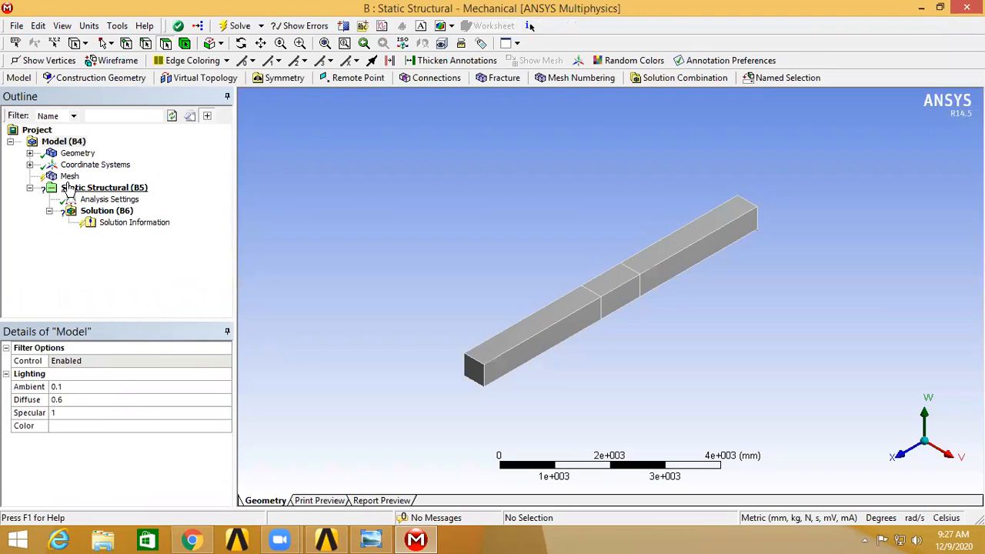
Add a fixed support to the static structural analysis and apply it to the beam's near end face.
left_click(76, 187)
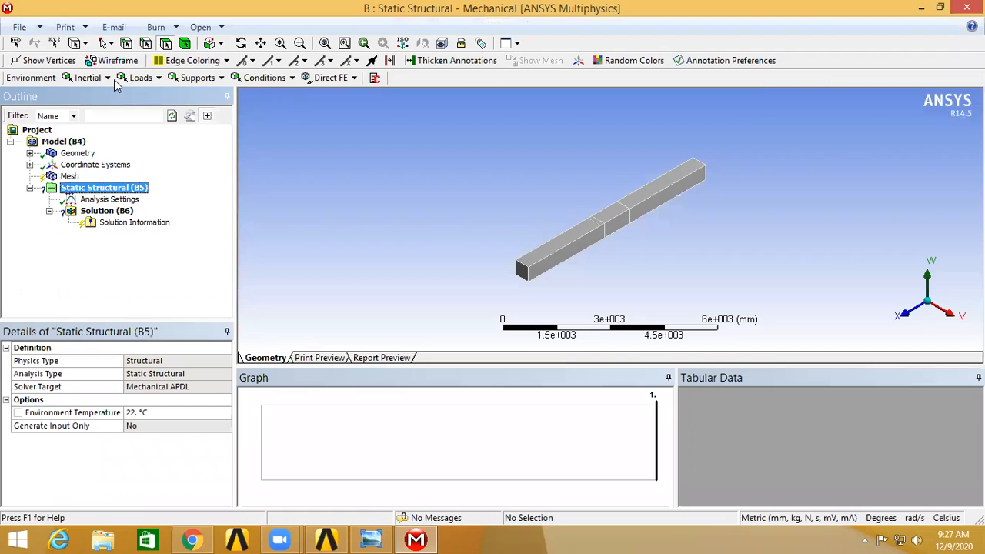
left_click(220, 79)
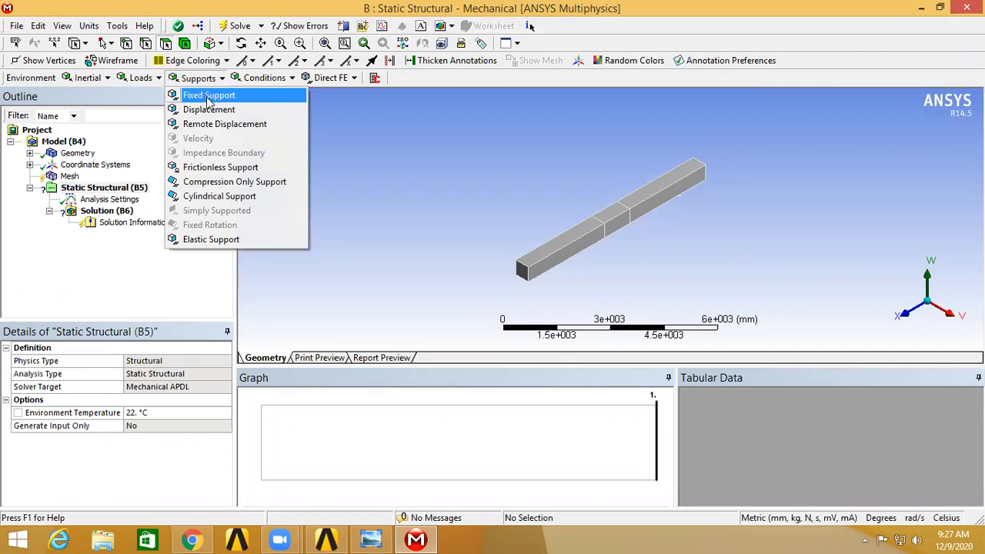
left_click(208, 97)
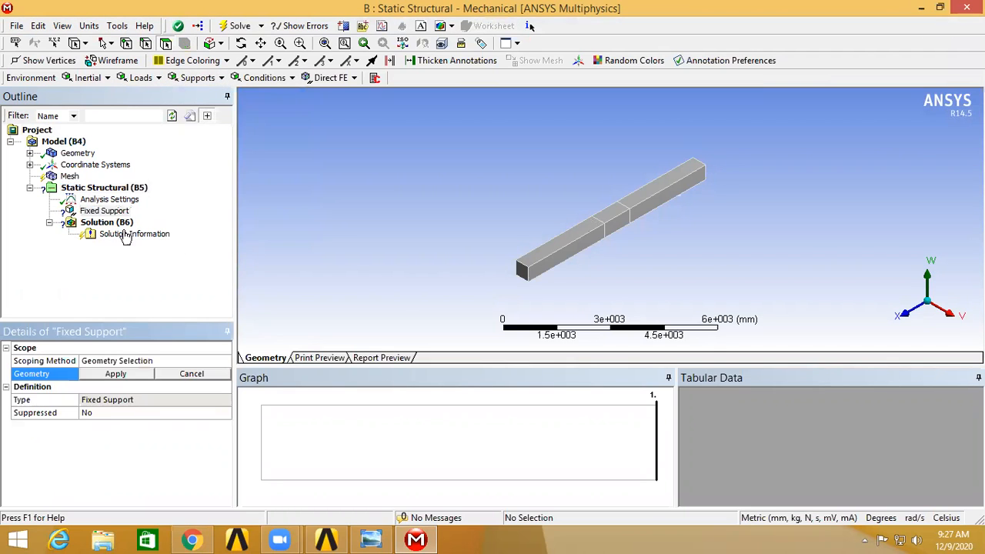
left_click(522, 274)
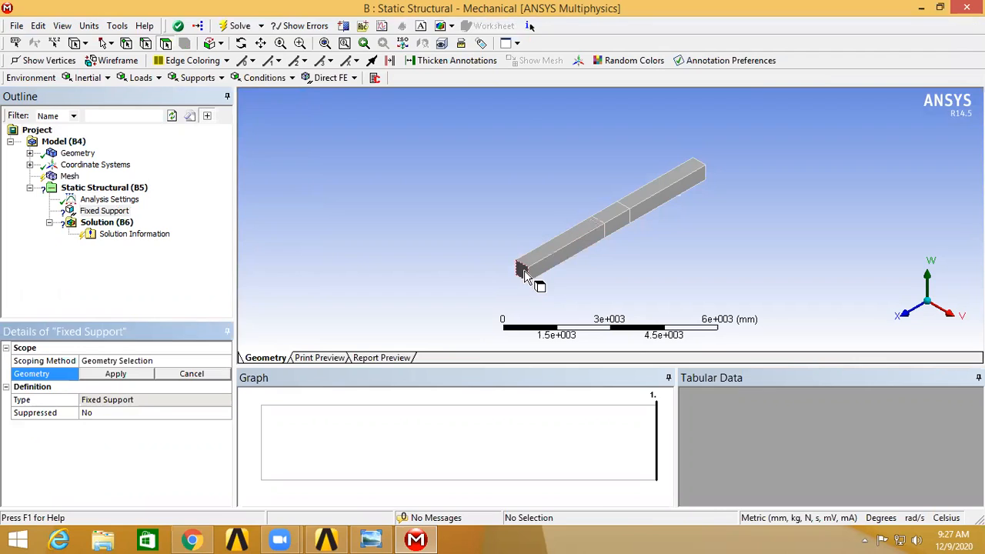
left_click(115, 373)
Add two forces and one moment to the static structural environment.
left_click(104, 188)
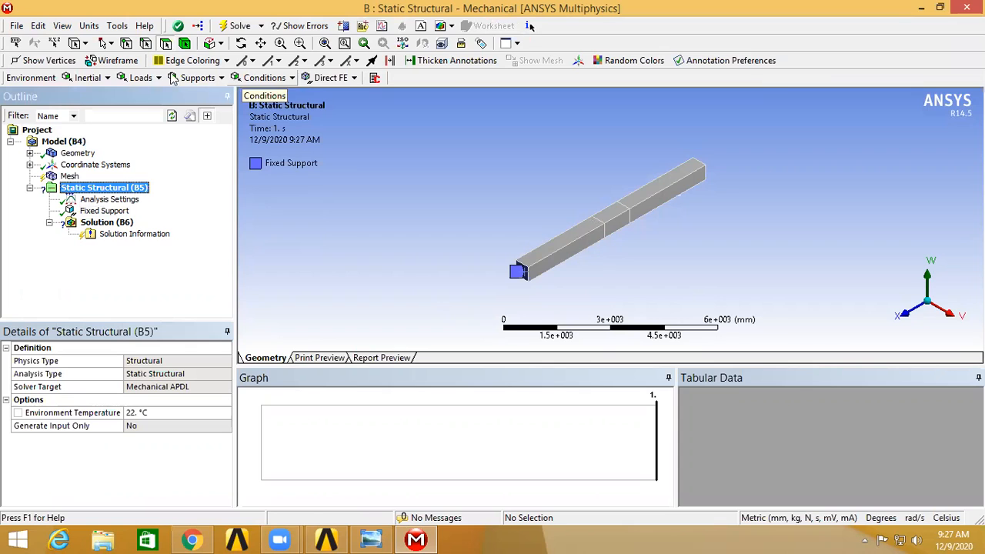
left_click(143, 78)
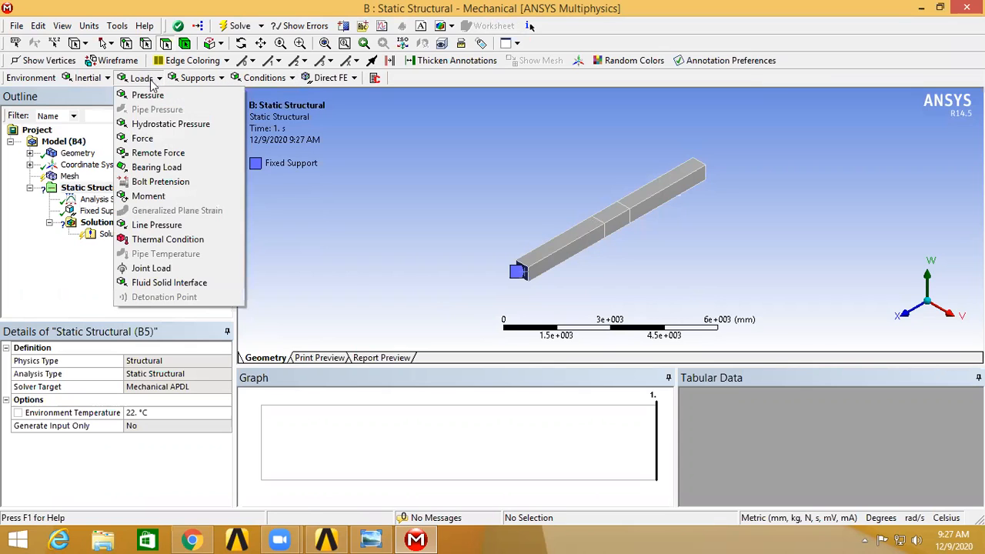
left_click(156, 141)
left_click(140, 77)
left_click(147, 139)
left_click(141, 78)
left_click(162, 199)
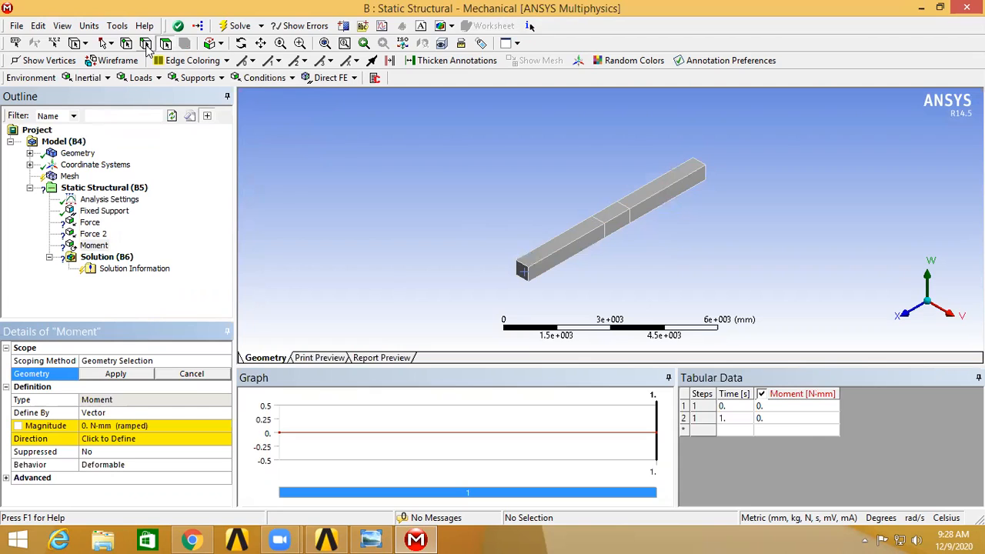
Apply the moment to the top edge of the imprint line nearest the fixed end and define it by components.
left_click(605, 223)
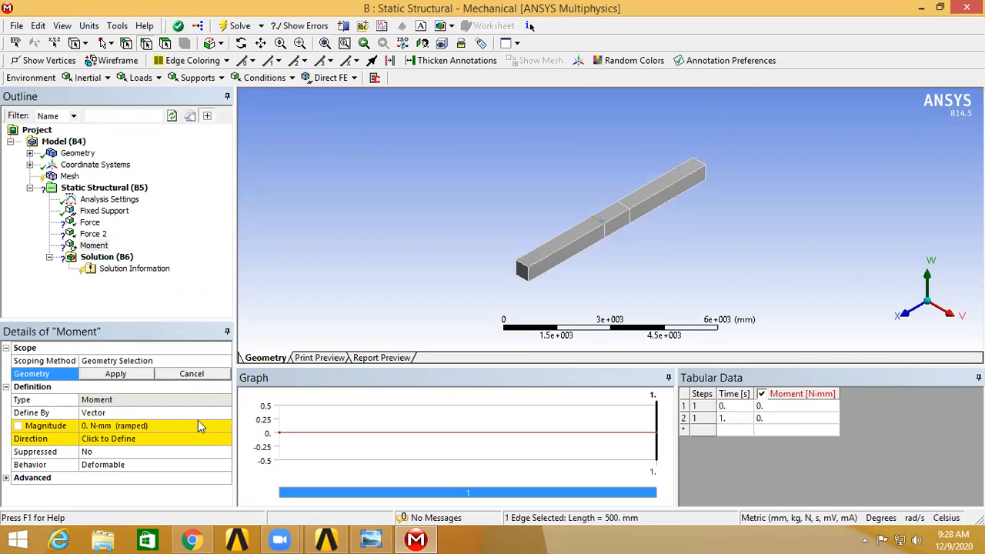
left_click(115, 375)
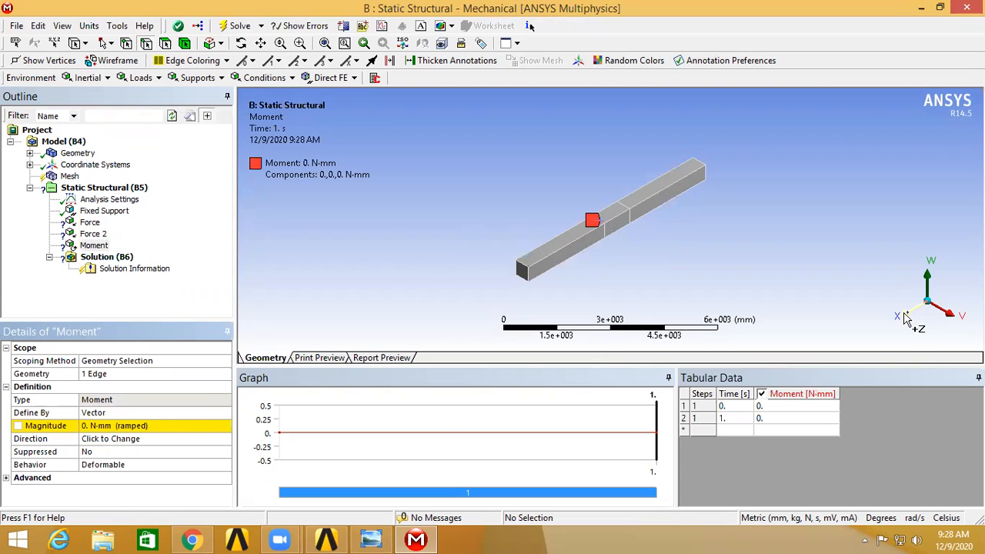
double_click(123, 413)
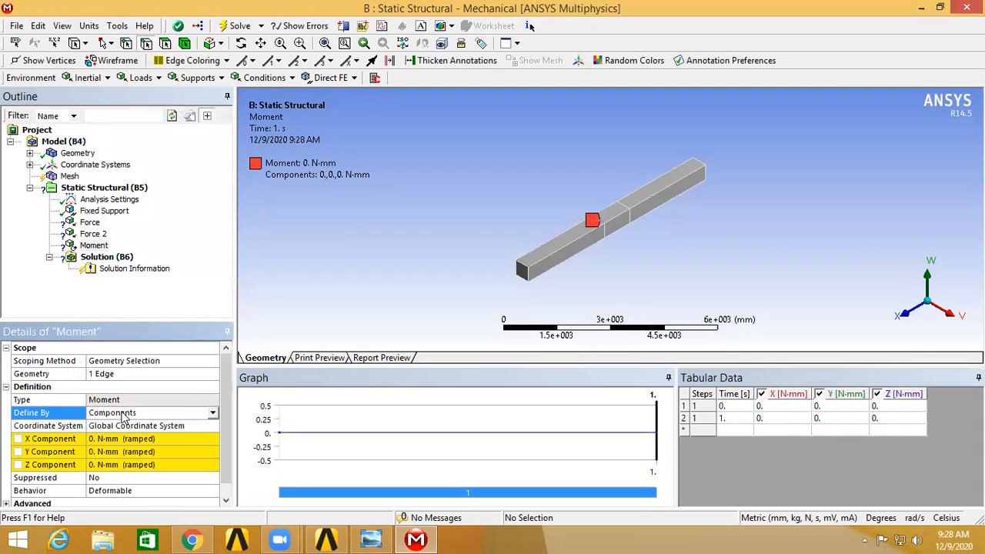
Check the moment value in the reference image and set the moment's Z component to 7 N·mm.
left_click(114, 463)
left_click(371, 539)
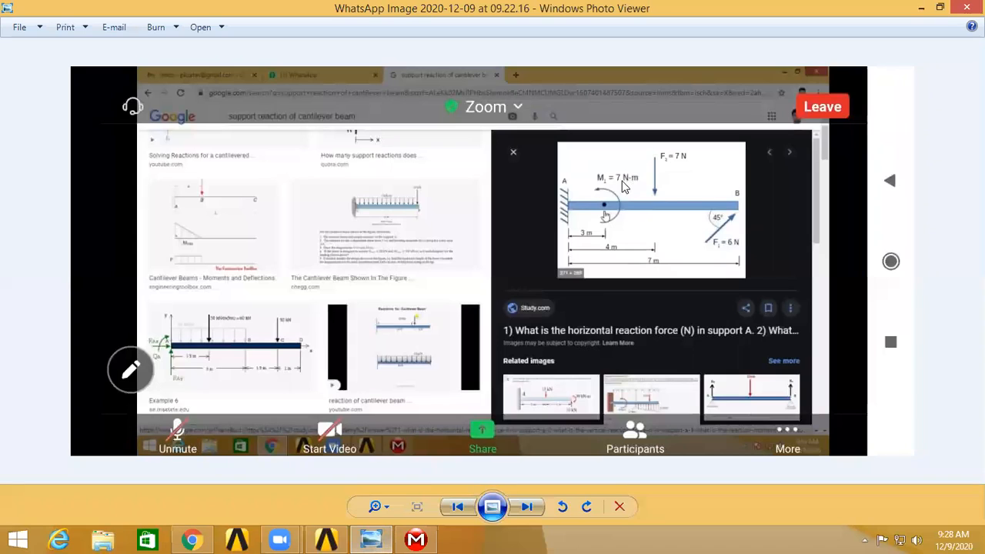
left_click(331, 538)
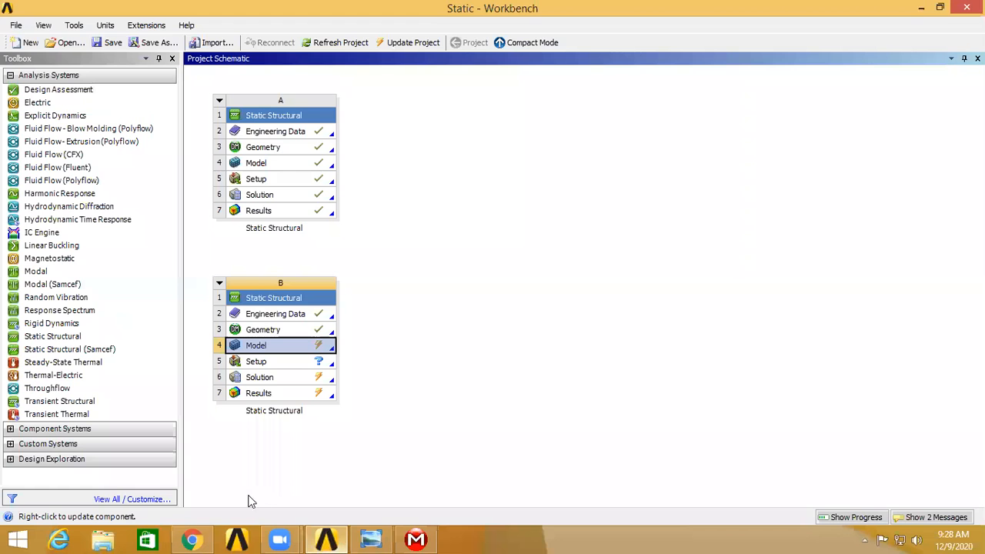
left_click(415, 539)
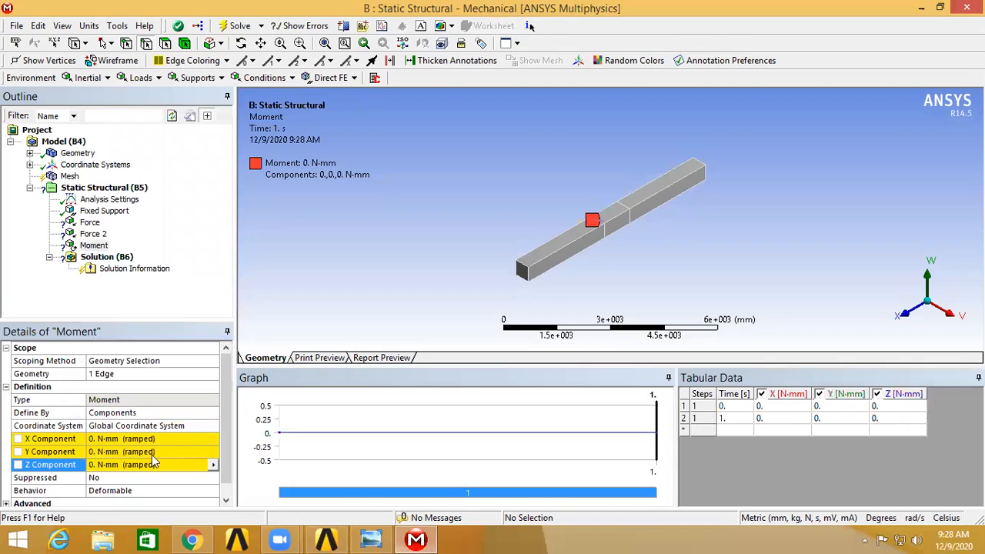
left_click(129, 465)
type("7")
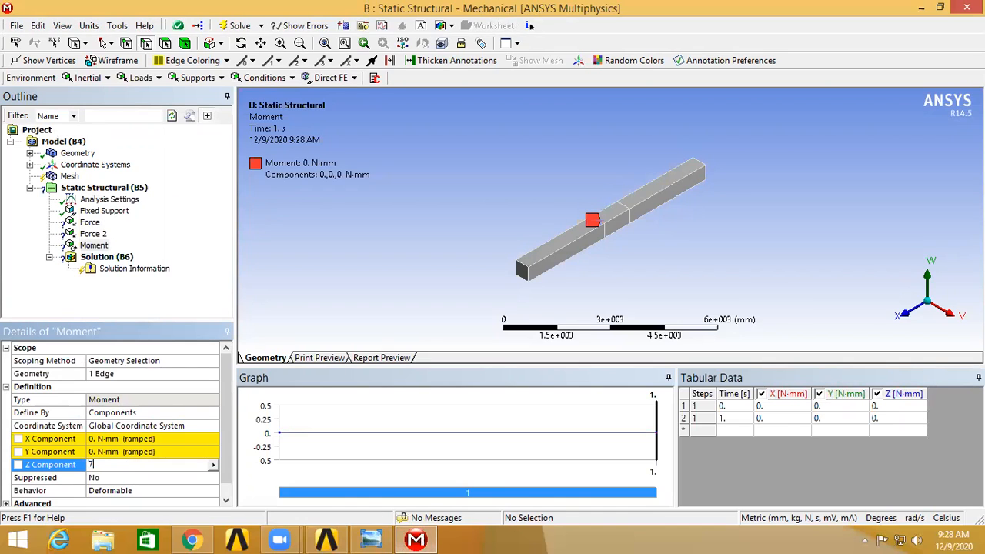
left_click(155, 477)
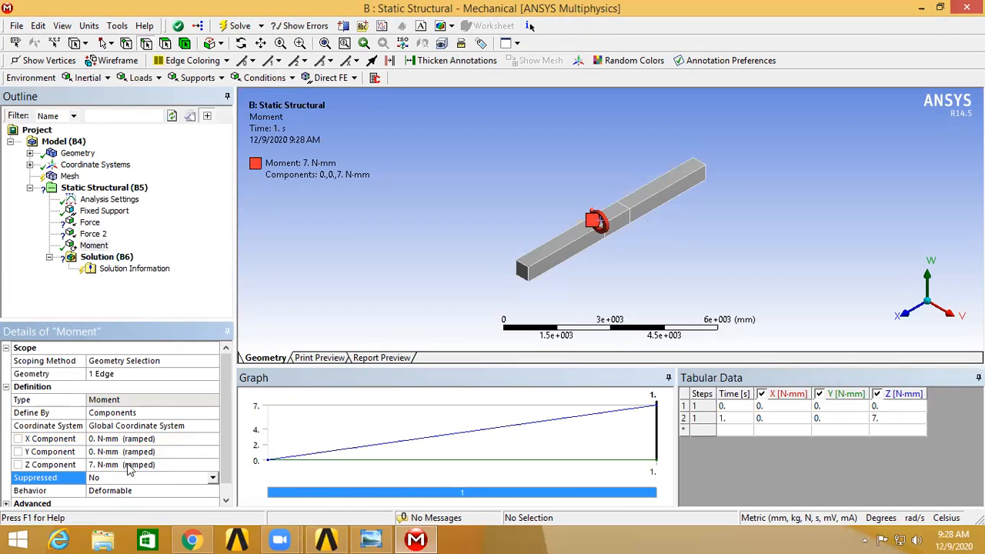
Switch the unit system to Metric (m, kg, N, s, V, A) and set the moment's Z component to 7 N·m.
left_click(89, 26)
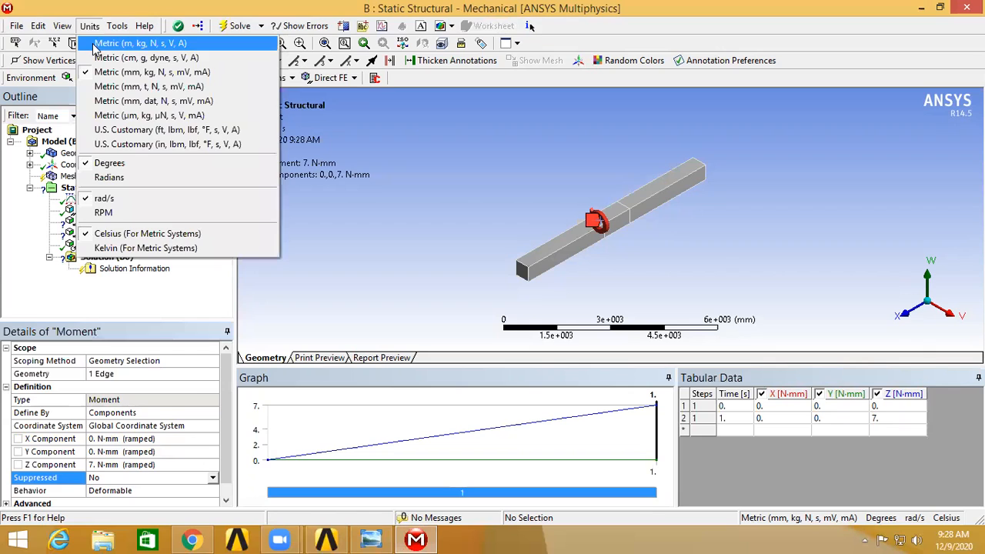
left_click(95, 44)
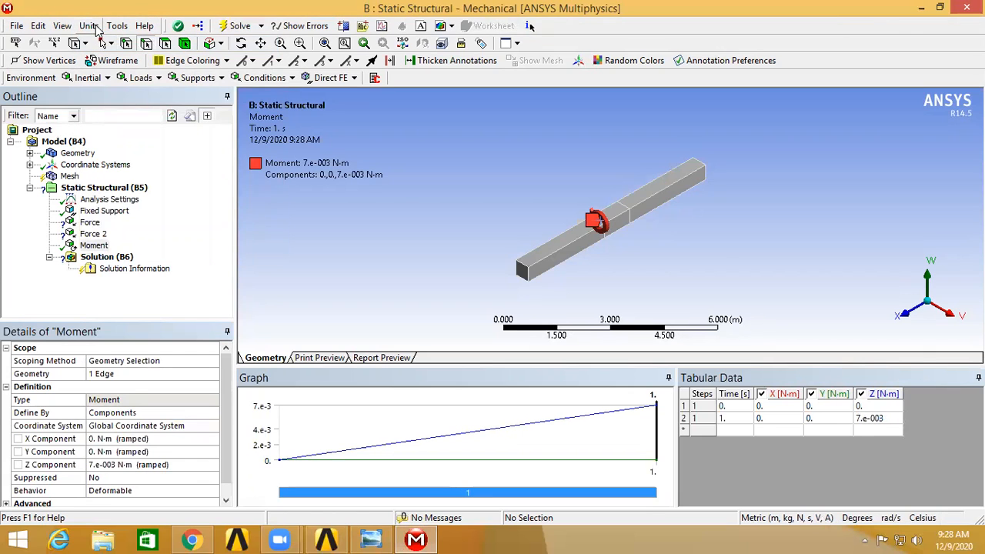
left_click(90, 27)
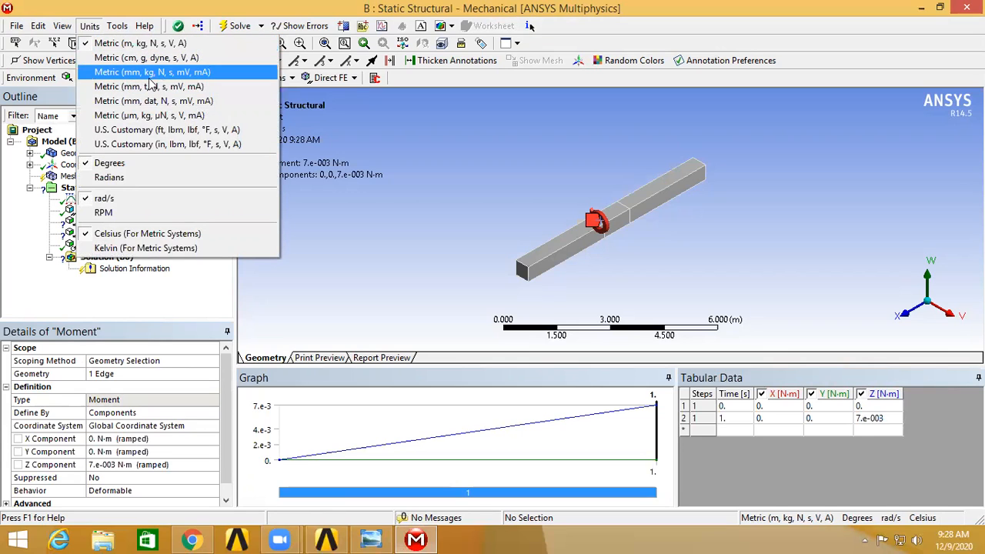
left_click(107, 464)
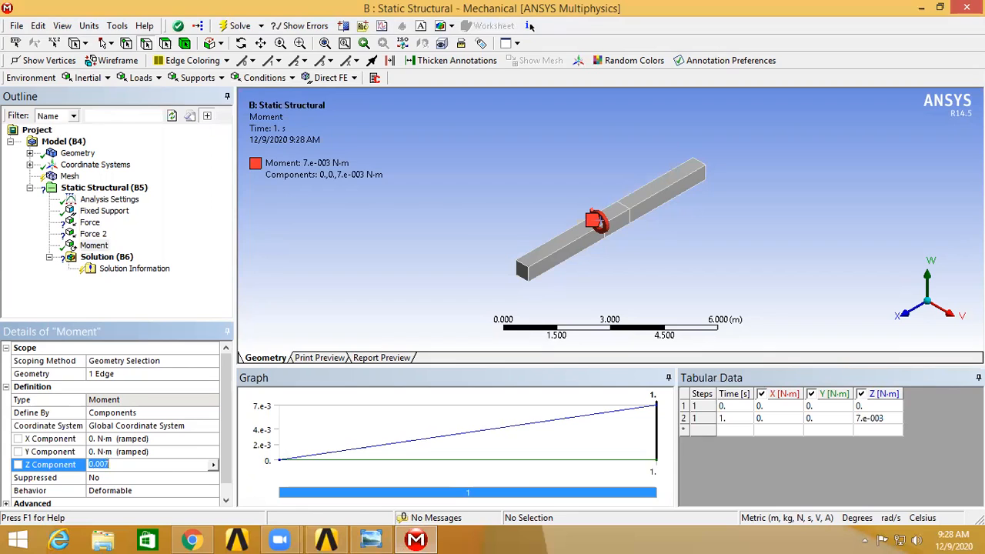
left_click(140, 483)
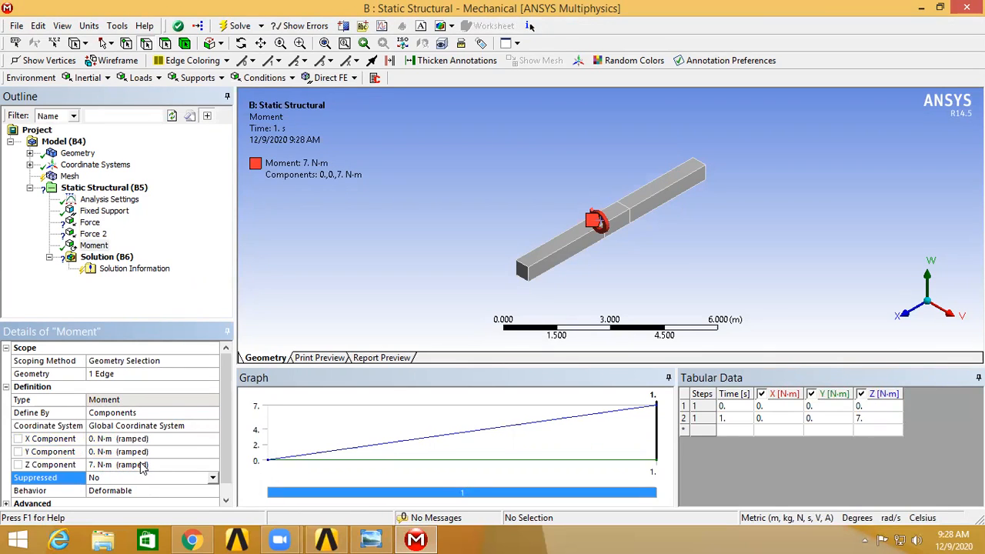
Check the reference image, apply the first force to the top edge of the imprint line farther from the fixed end, and define it by components.
left_click(371, 539)
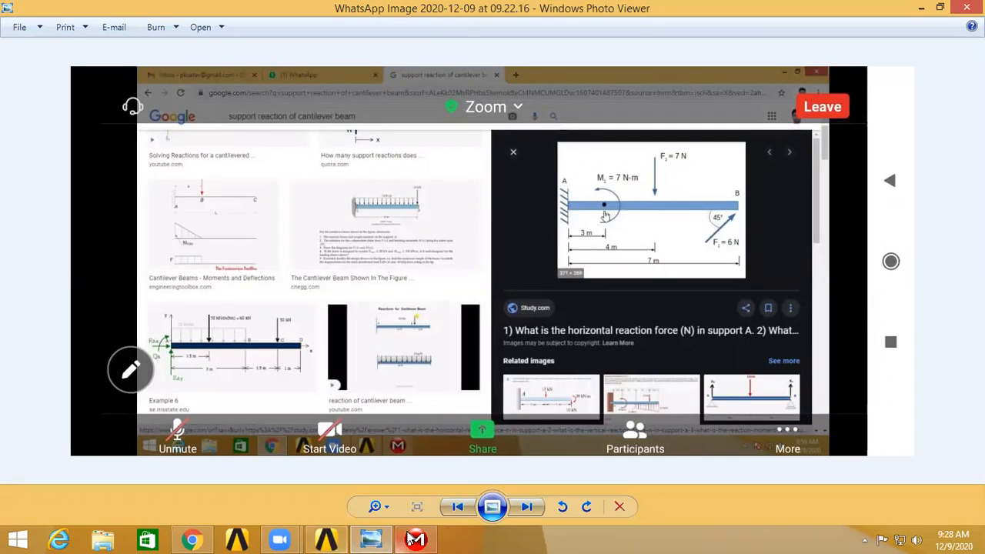
left_click(329, 539)
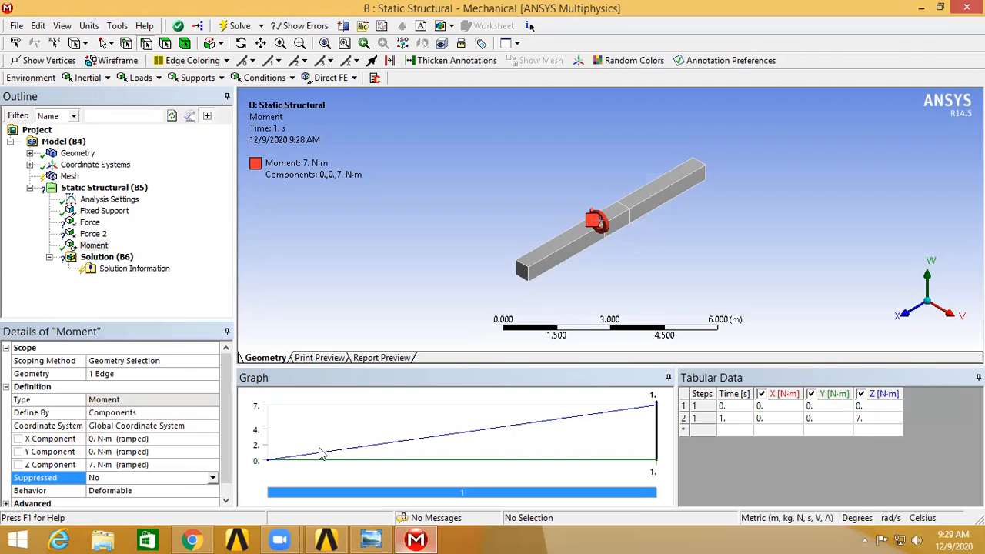
left_click(90, 222)
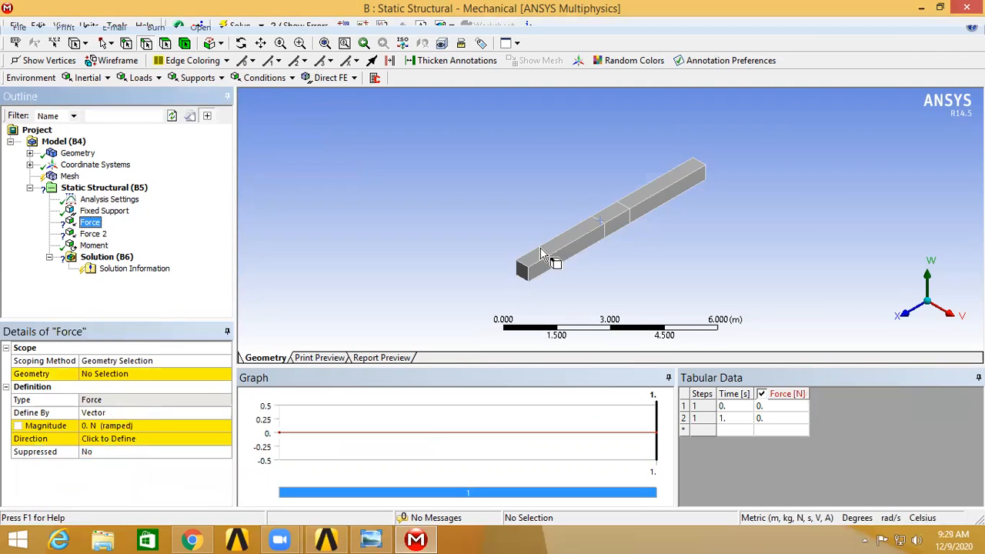
left_click(624, 204)
left_click(128, 373)
left_click(126, 373)
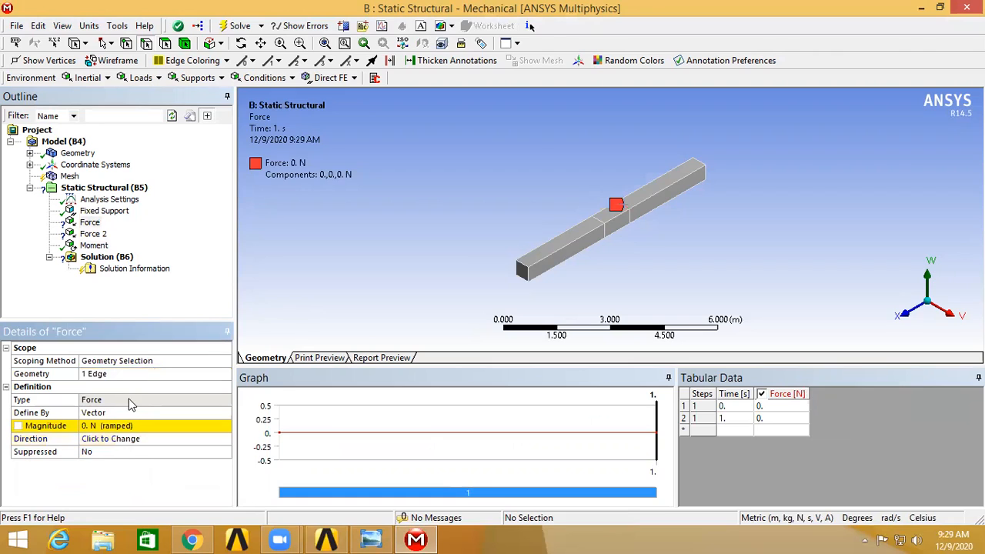
double_click(134, 413)
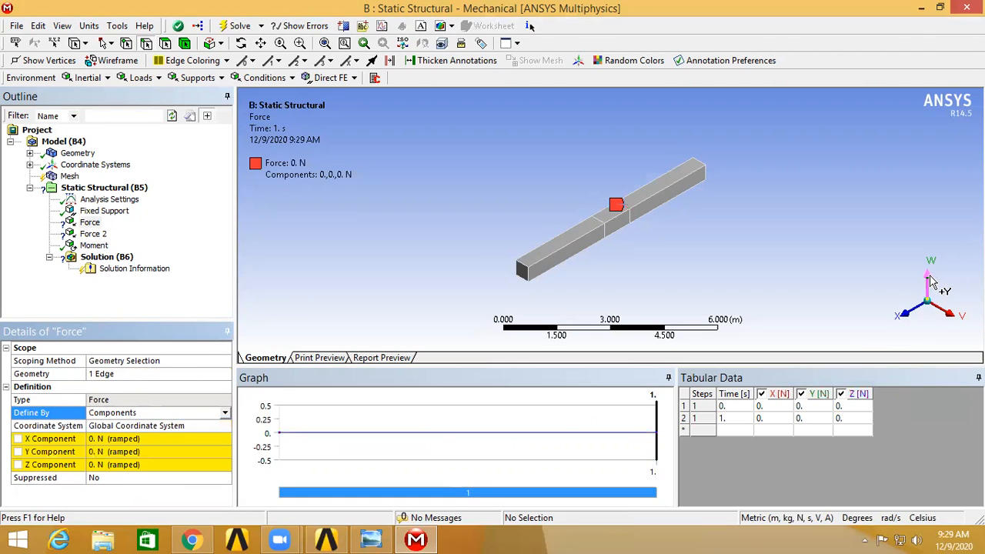
Set the first force's Y component to -7 N.
left_click(144, 451)
type("-7")
left_click(171, 478)
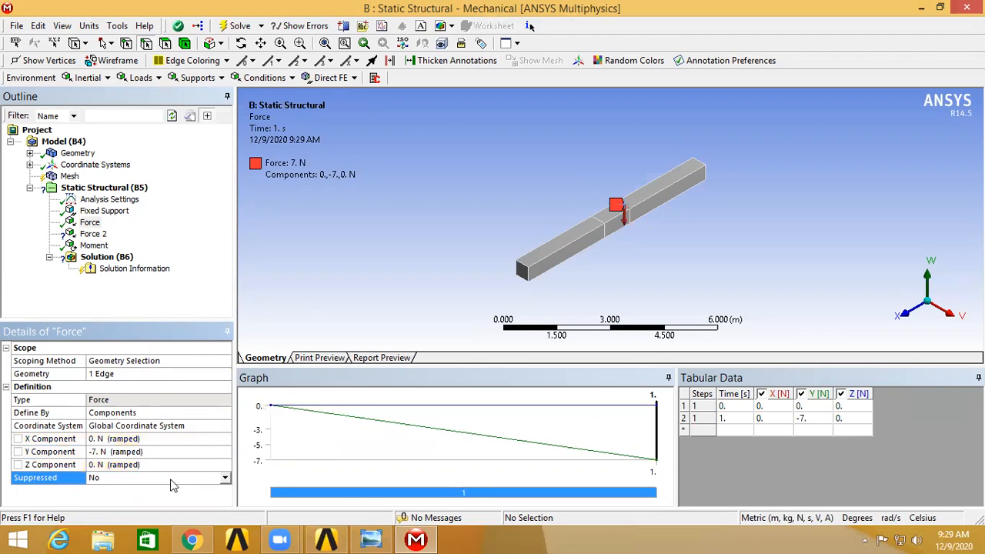
Apply Force 2 to the bottom edge of the beam's free end and define it by components.
left_click(93, 233)
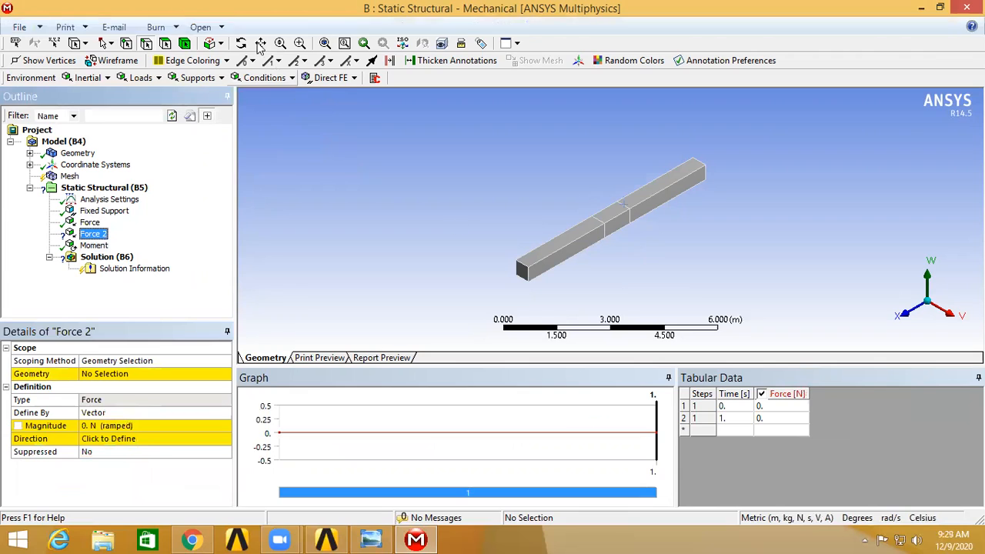
middle_click_drag(670, 236, 525, 169)
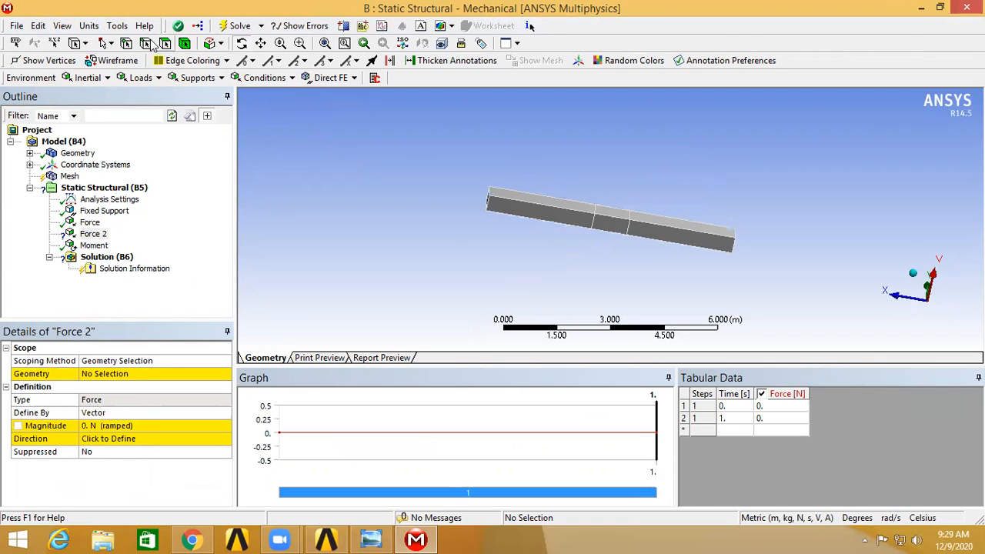
left_click(734, 247)
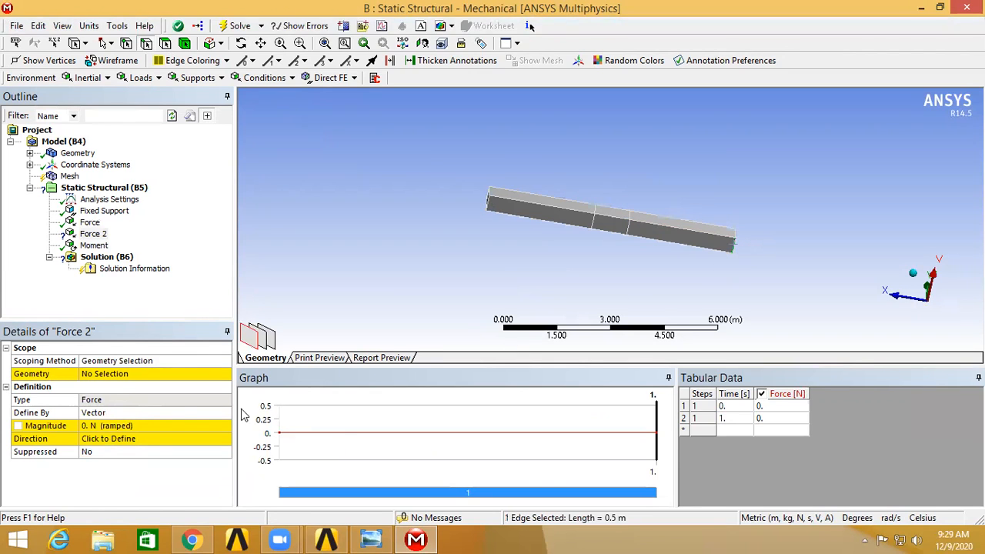
left_click(116, 373)
left_click(115, 373)
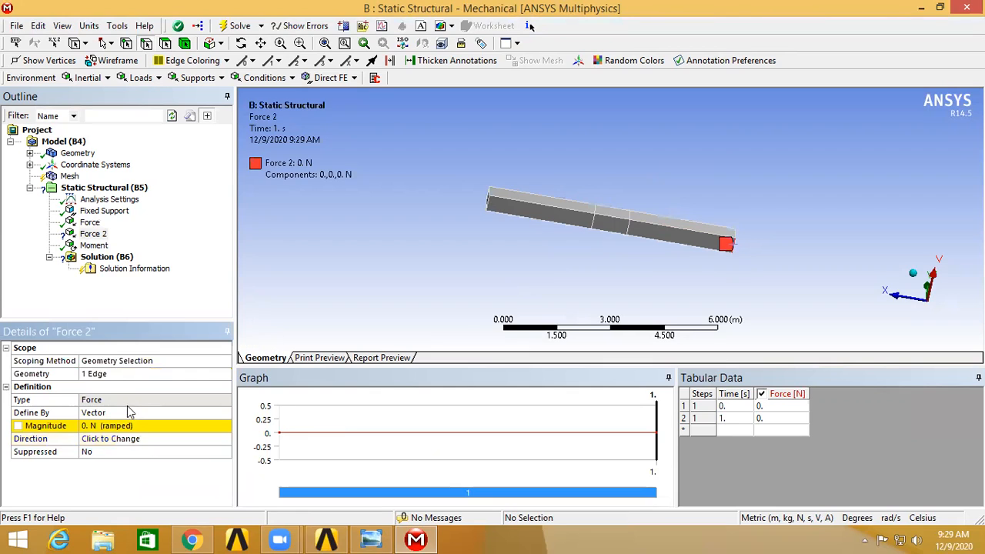
double_click(128, 412)
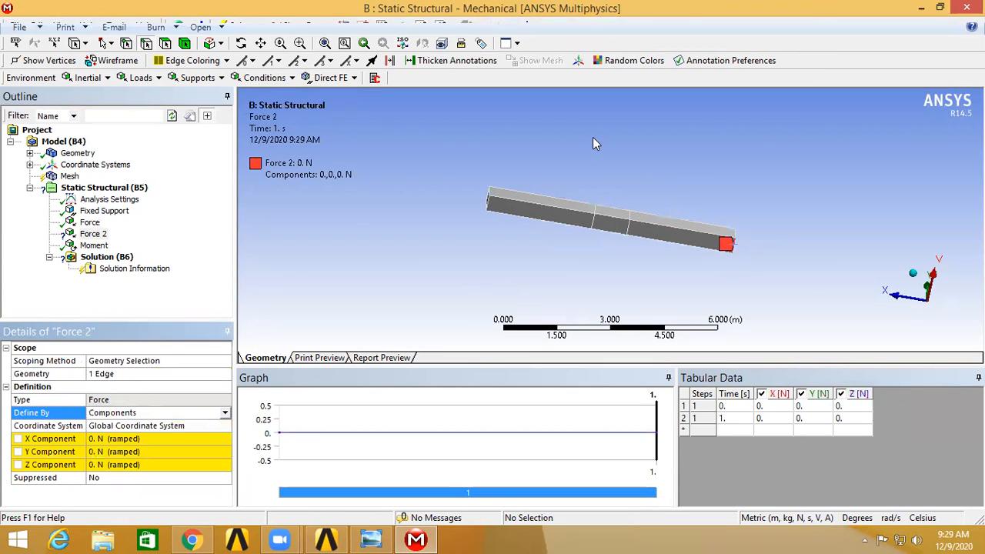
Check the inclined end load in the reference image and set Force 2's Z component to -6 N and Y component to 6 N.
left_click(241, 44)
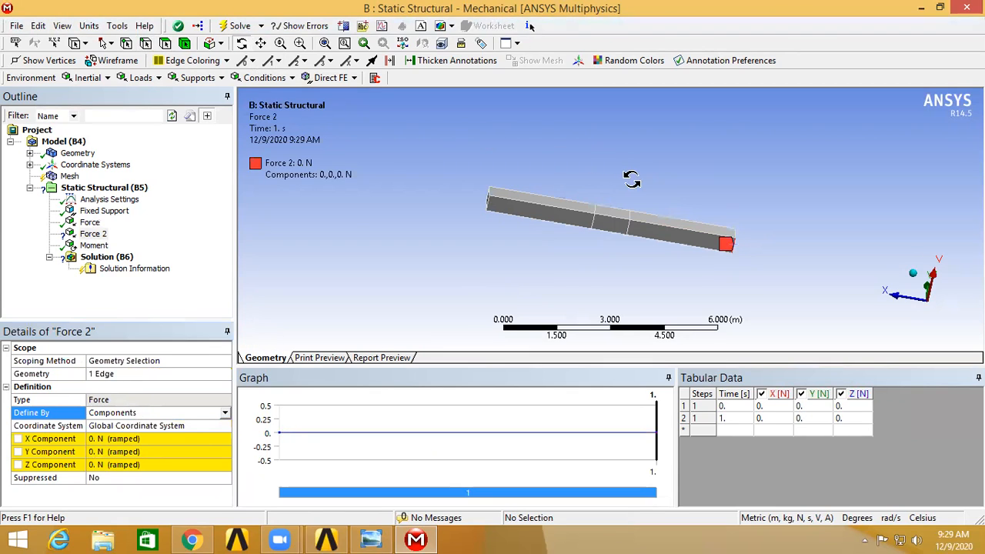
left_click_drag(599, 177, 565, 204)
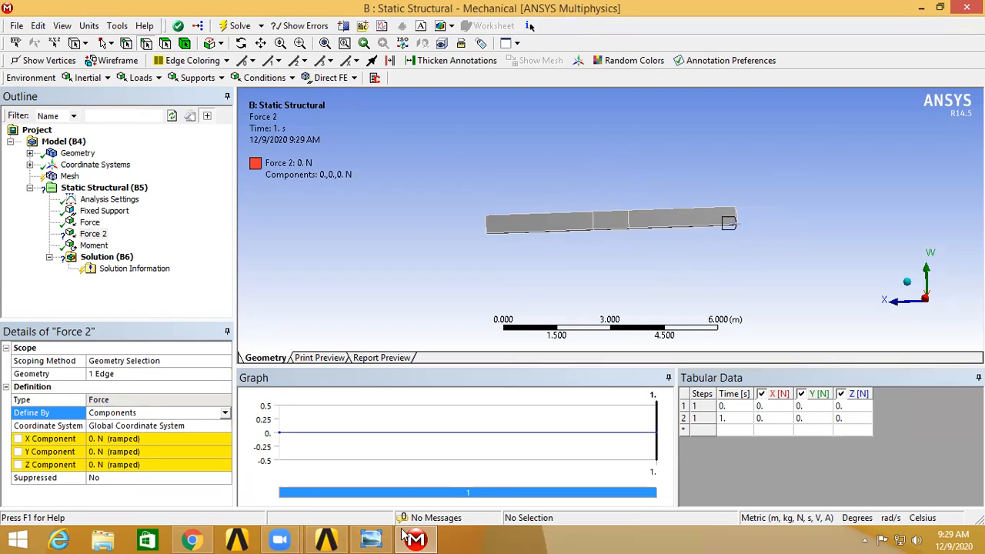
left_click(365, 537)
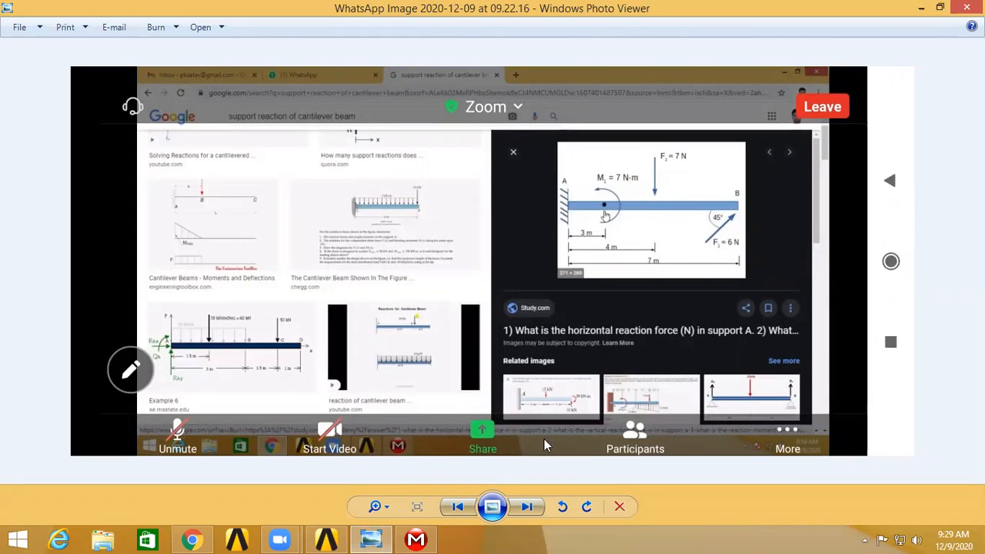
left_click(416, 538)
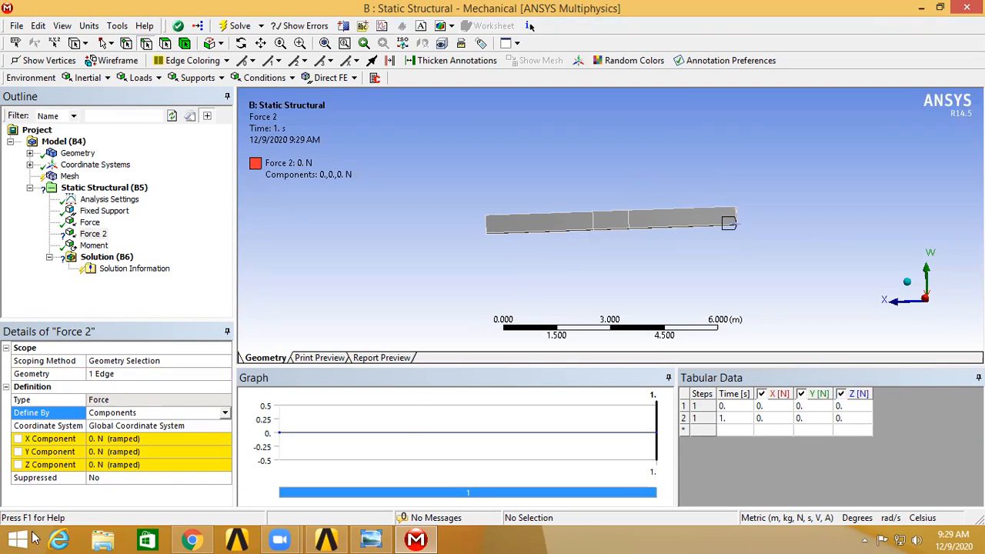
left_click(142, 466)
type("-6")
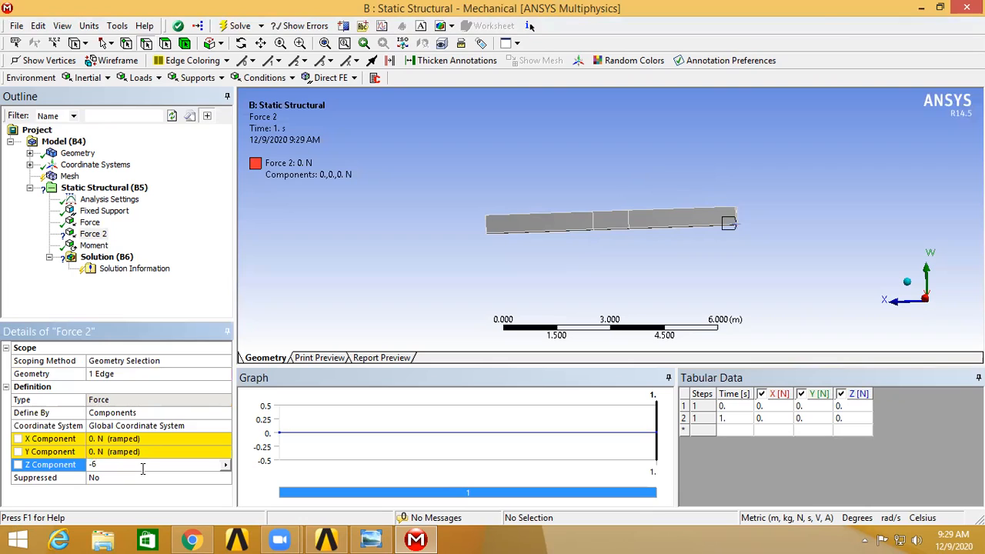
left_click(142, 453)
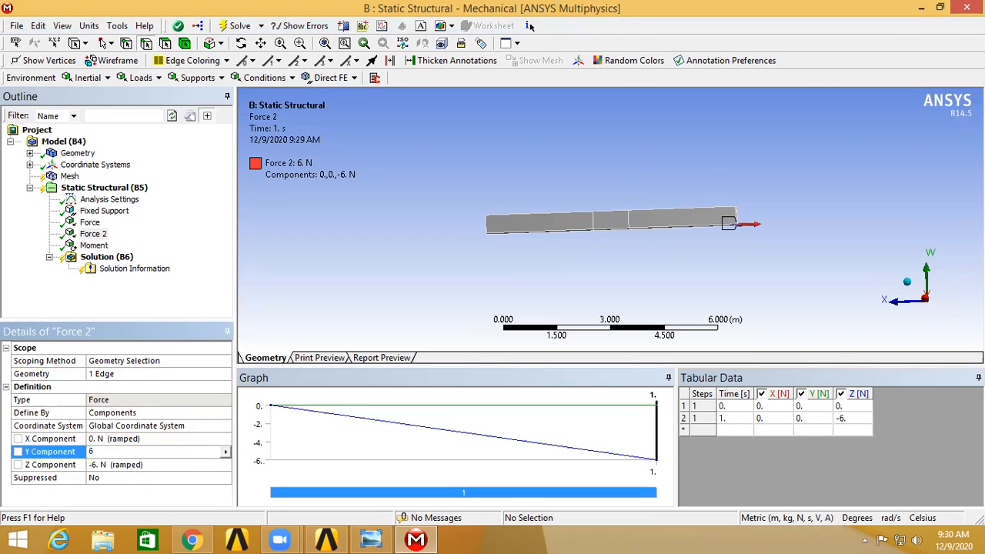
left_click(173, 479)
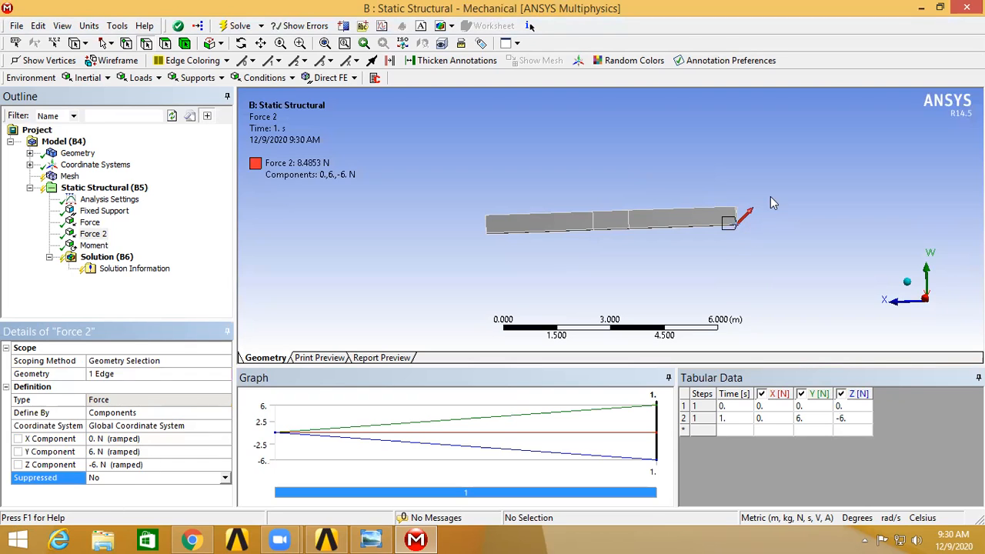
Add Total Deformation and Equivalent (von-Mises) Stress results to the solution and solve the analysis.
left_click(108, 257)
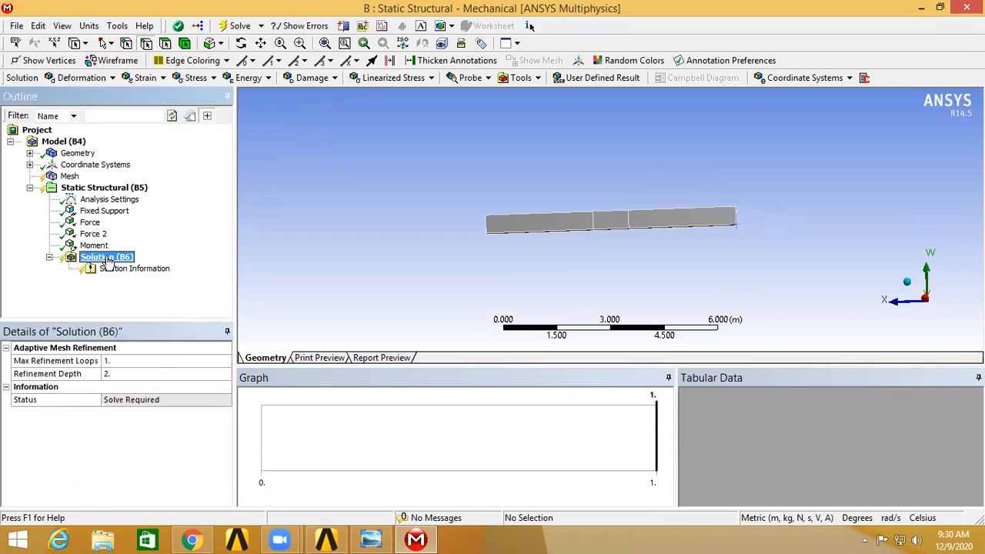
left_click(104, 80)
left_click(70, 95)
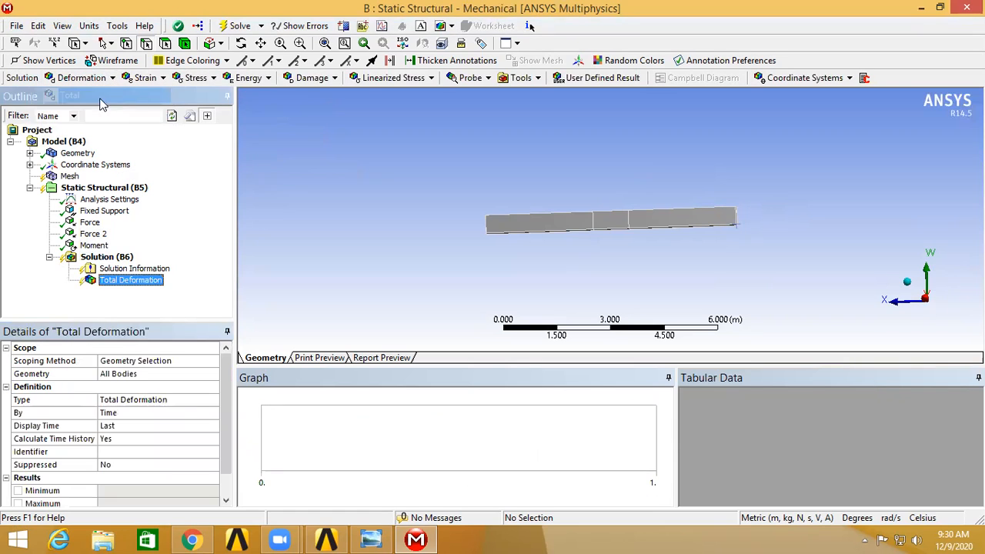
left_click(207, 80)
left_click(207, 94)
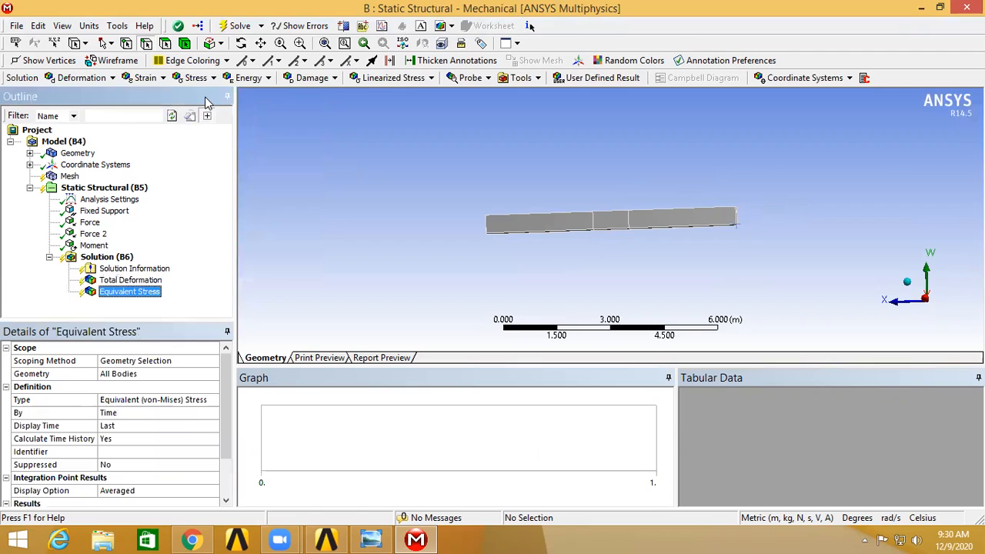
left_click(233, 26)
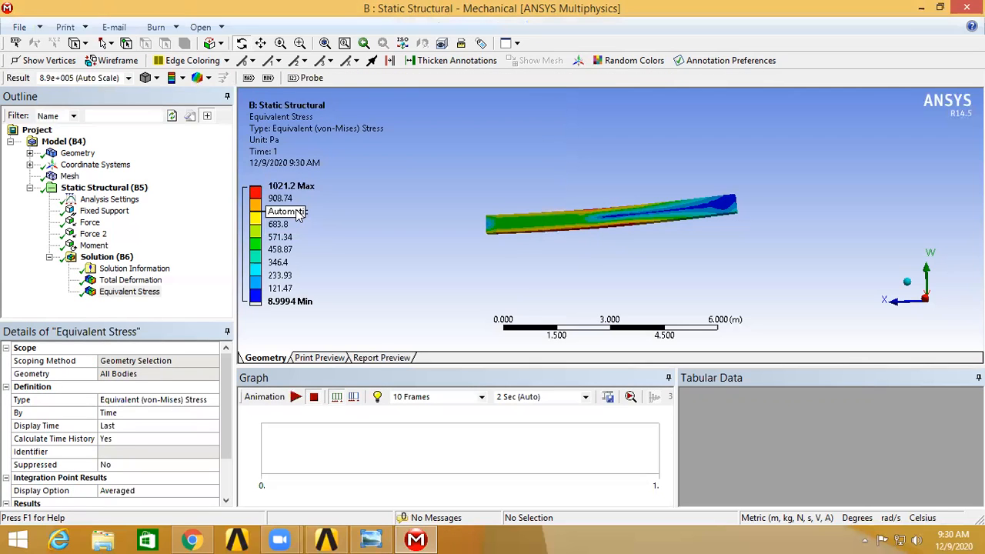
Switch the unit system to Metric (mm, kg, N, s, mV, mA) and display the Total Deformation result.
left_click(85, 26)
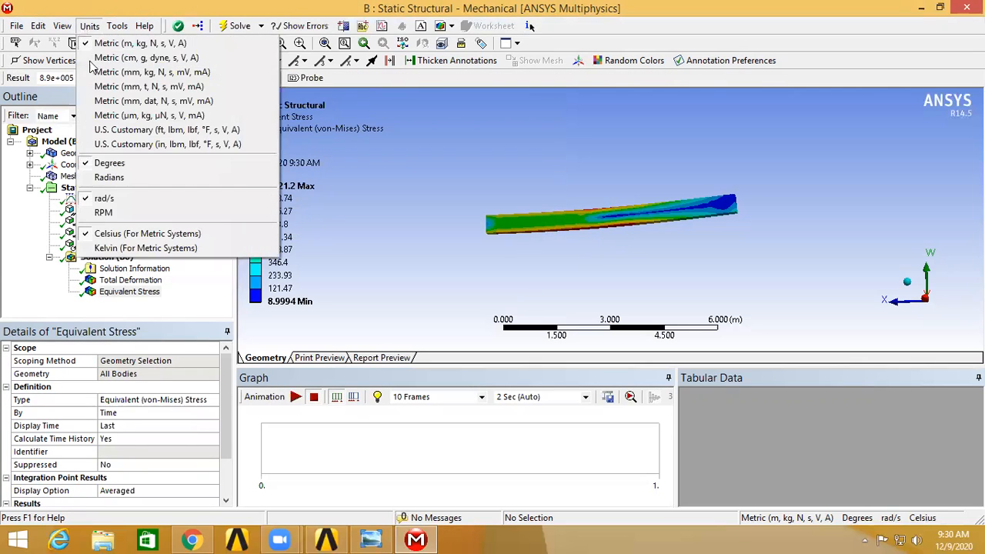
left_click(99, 73)
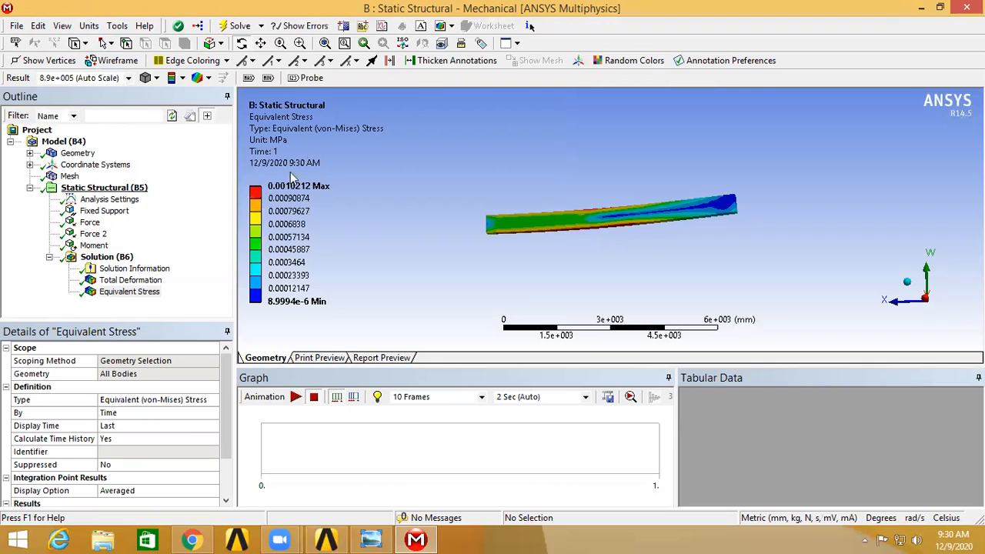
left_click(132, 281)
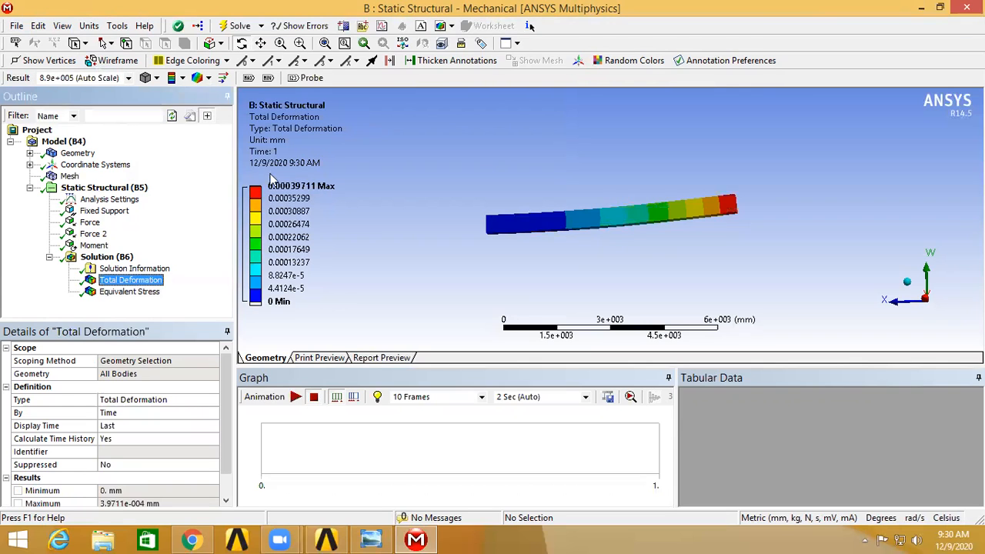
Review the beam's mesh, the Total Deformation result and the Equivalent Stress result.
left_click(70, 177)
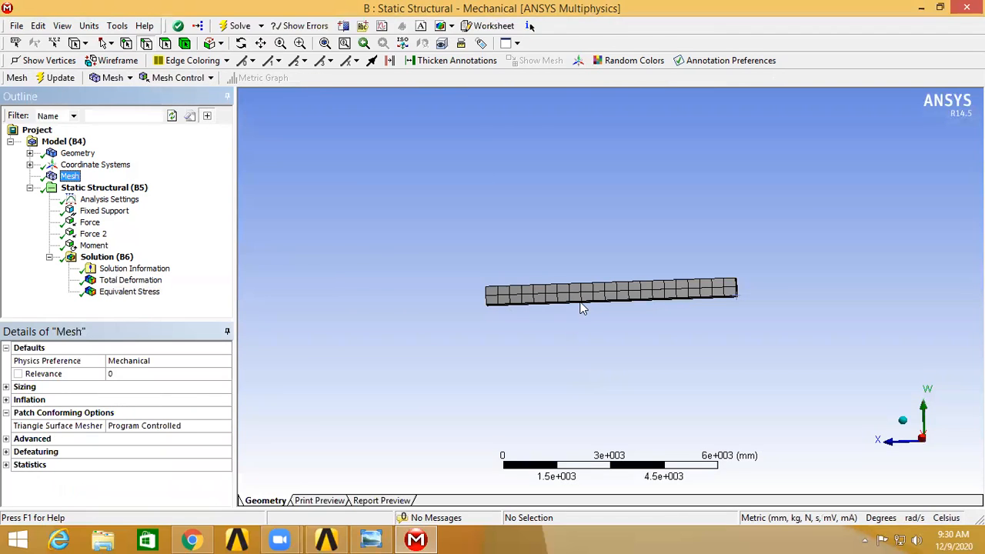
left_click(140, 281)
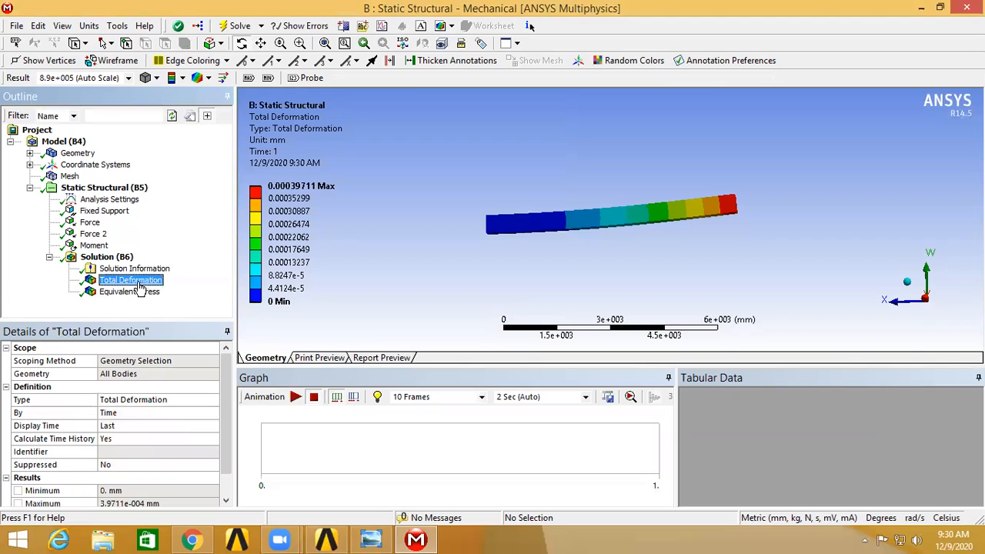
left_click(138, 291)
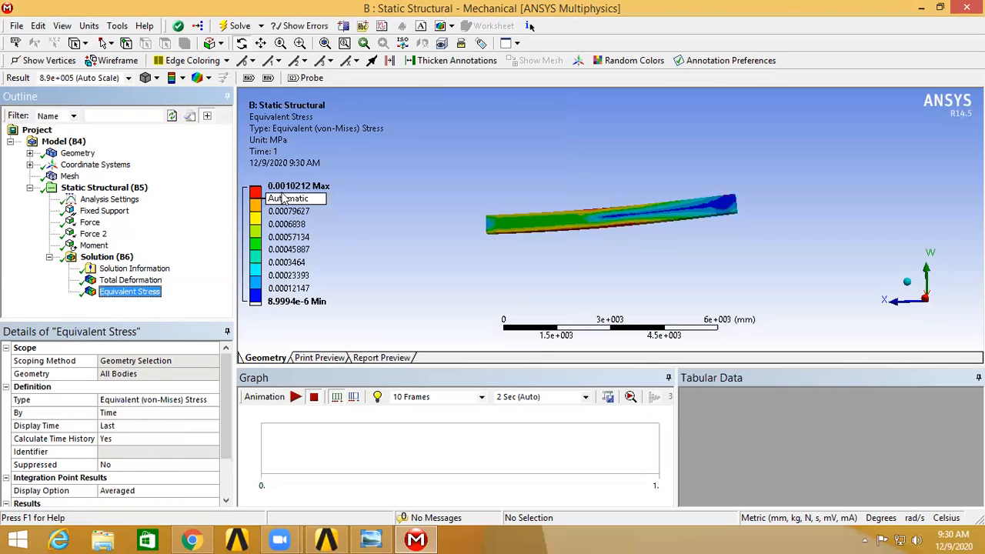
Insert a mesh method scoped to the beam body and set its method to Tetrahedrons.
left_click(69, 177)
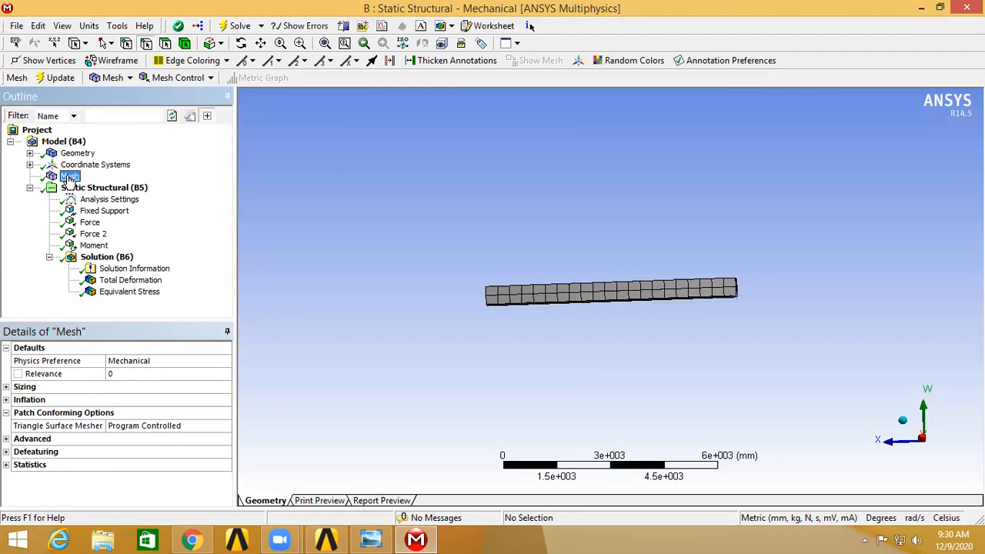
right_click(69, 178)
mouse_move(106, 186)
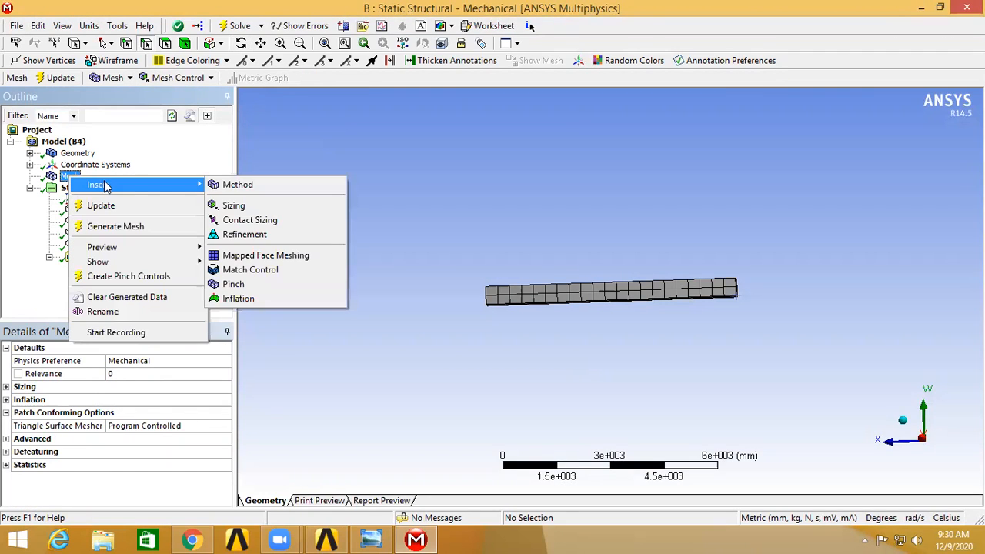
left_click(230, 185)
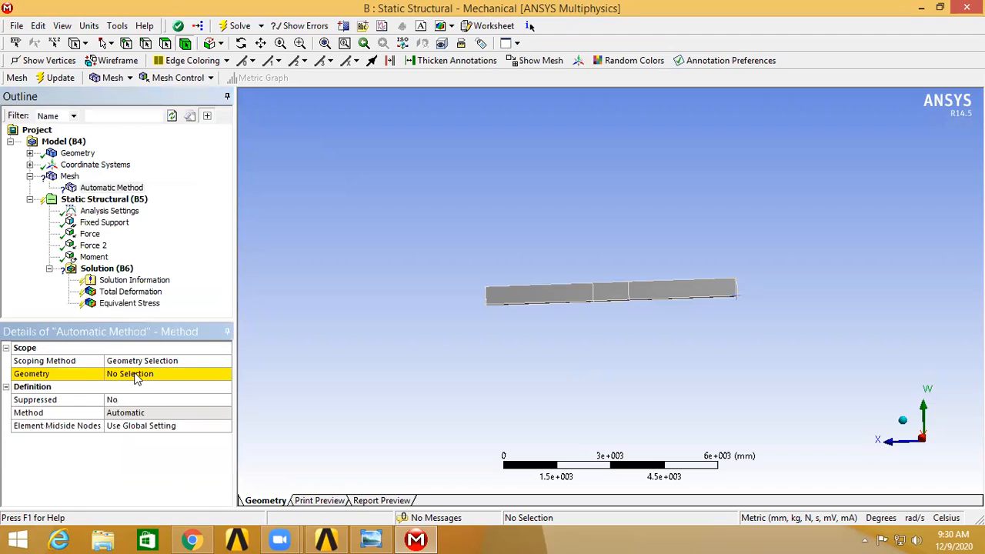
left_click(536, 292)
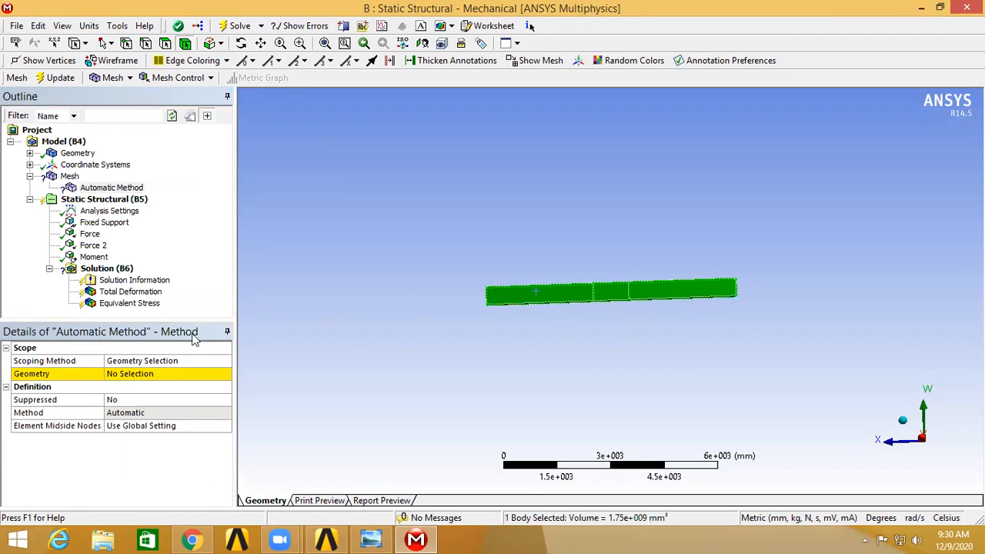
left_click(133, 374)
left_click(132, 373)
left_click(146, 416)
left_click(223, 413)
left_click(187, 436)
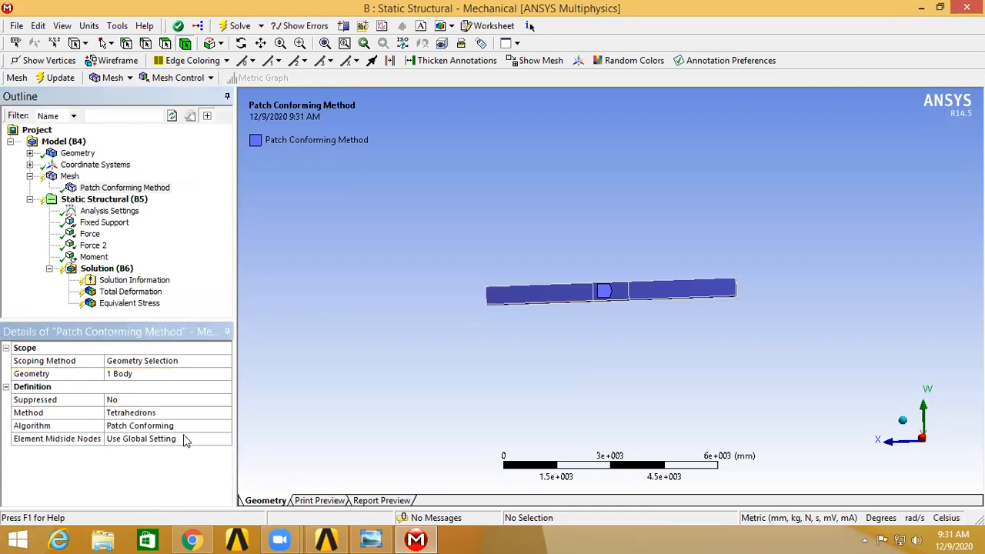
Set the mesh sizing's Relevance Center to Fine and update the mesh.
left_click(69, 178)
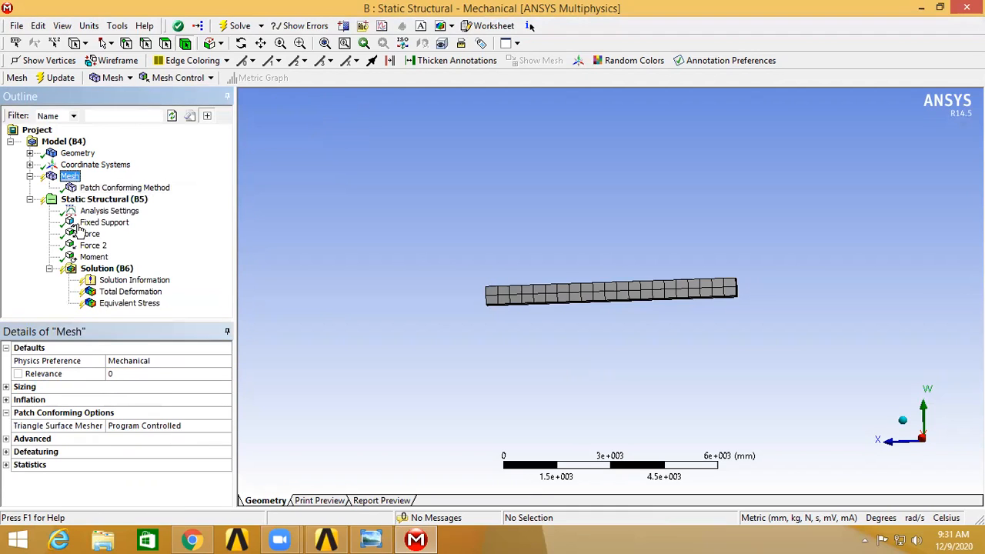
left_click(7, 387)
left_click(148, 412)
left_click(213, 413)
left_click(158, 447)
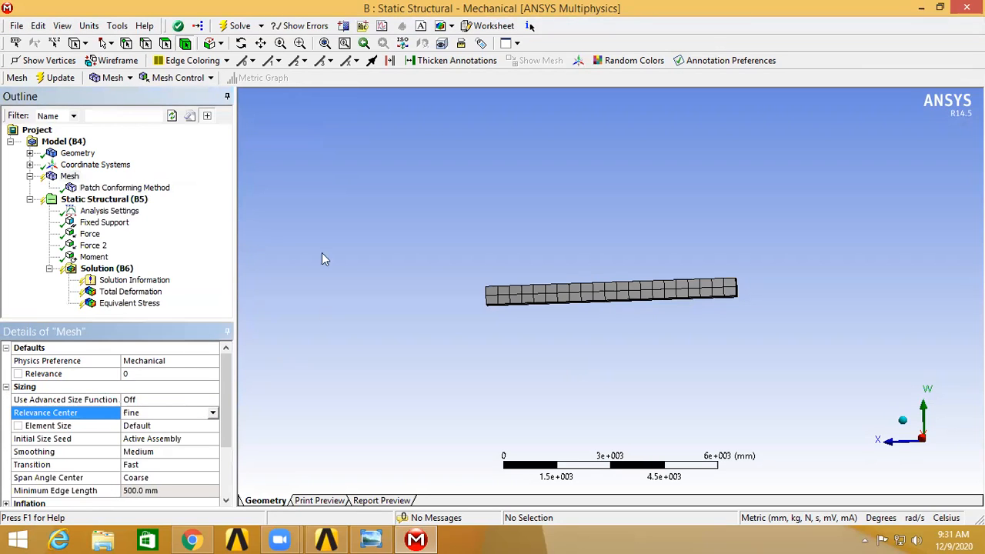
left_click(55, 79)
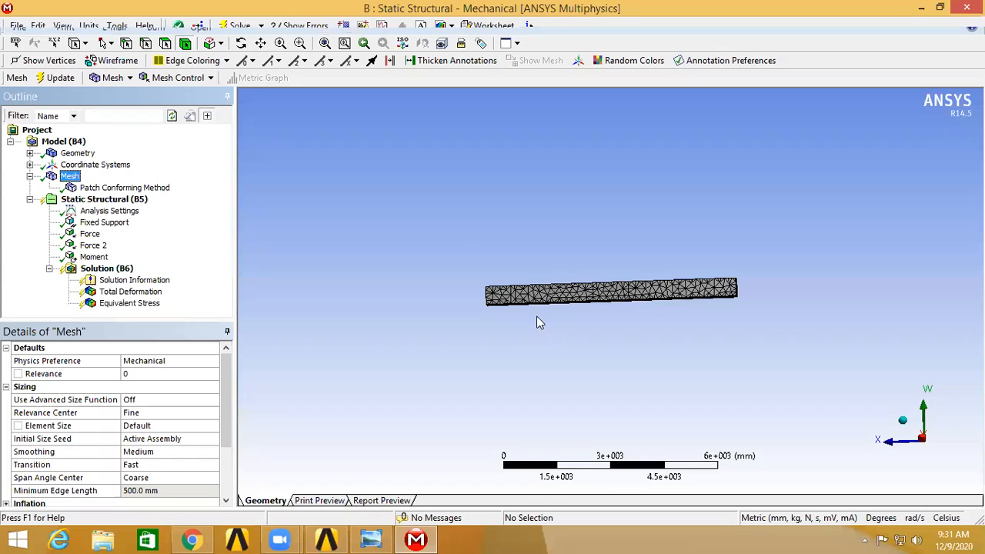
Solve the analysis again with the tetrahedral mesh and compare the Equivalent Stress and Total Deformation results.
left_click(235, 26)
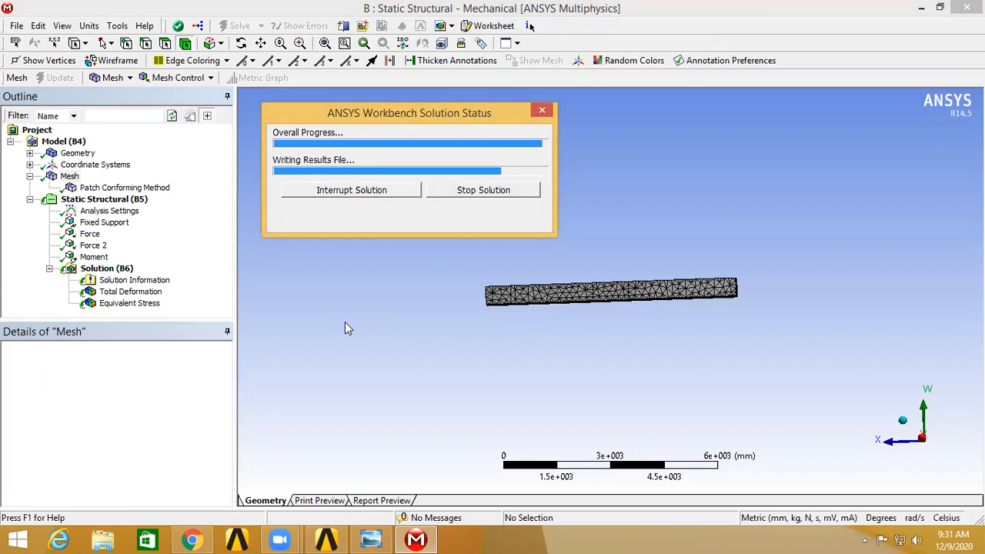
left_click(150, 304)
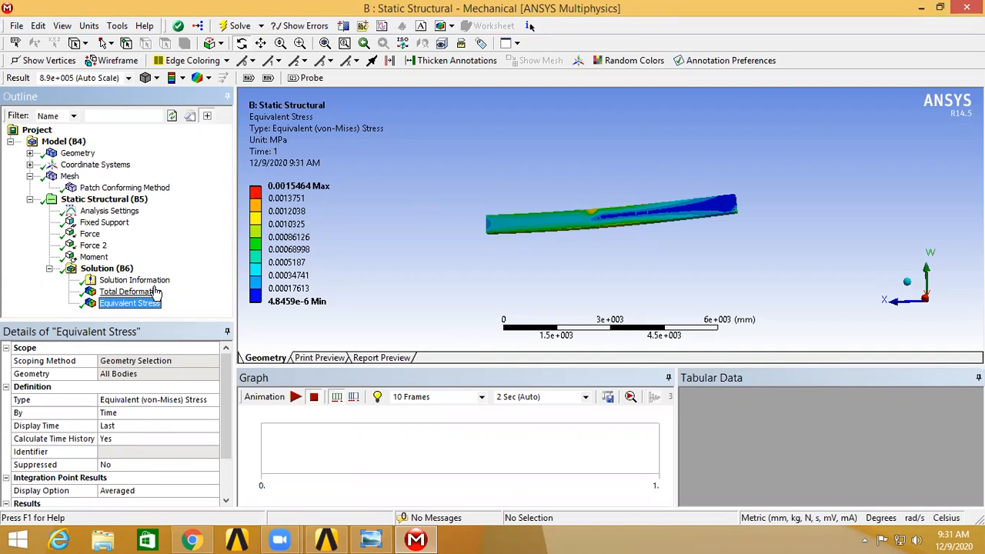
left_click(154, 292)
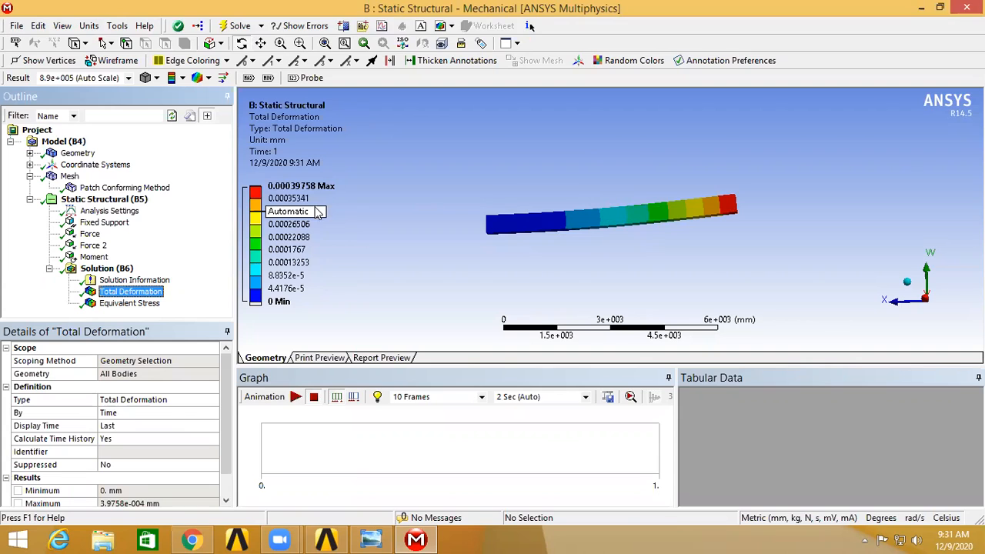
left_click(133, 305)
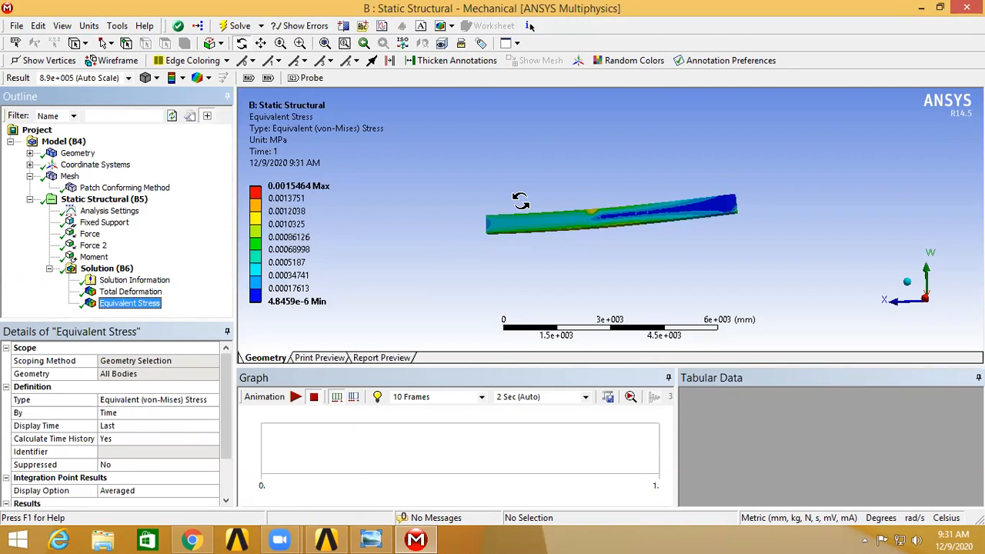
Display the Total Deformation result and play its animation to examine how the beam bends.
mouse_move(548, 220)
left_mouse_down()
mouse_move(547, 253)
mouse_move(563, 278)
mouse_move(564, 217)
left_mouse_up()
left_click(127, 292)
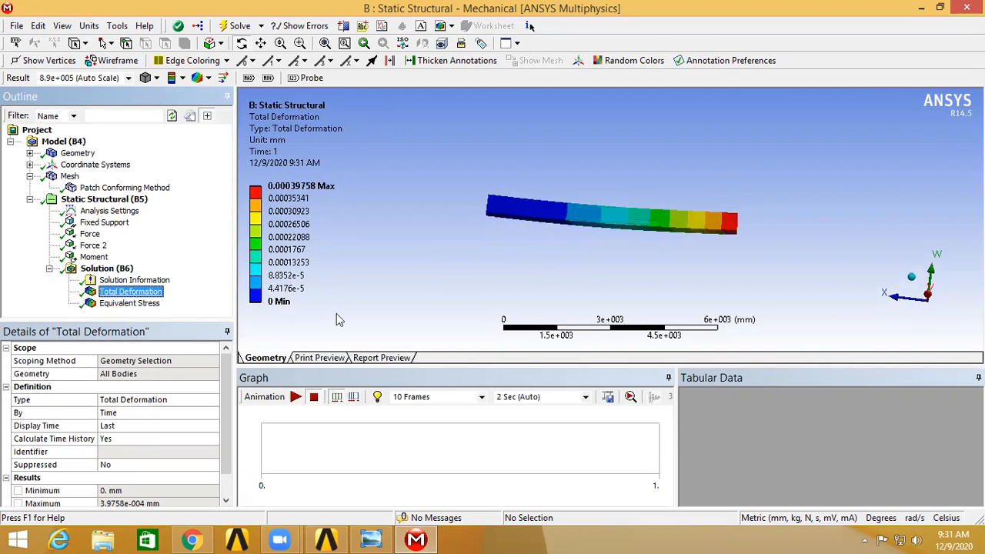
left_click(296, 398)
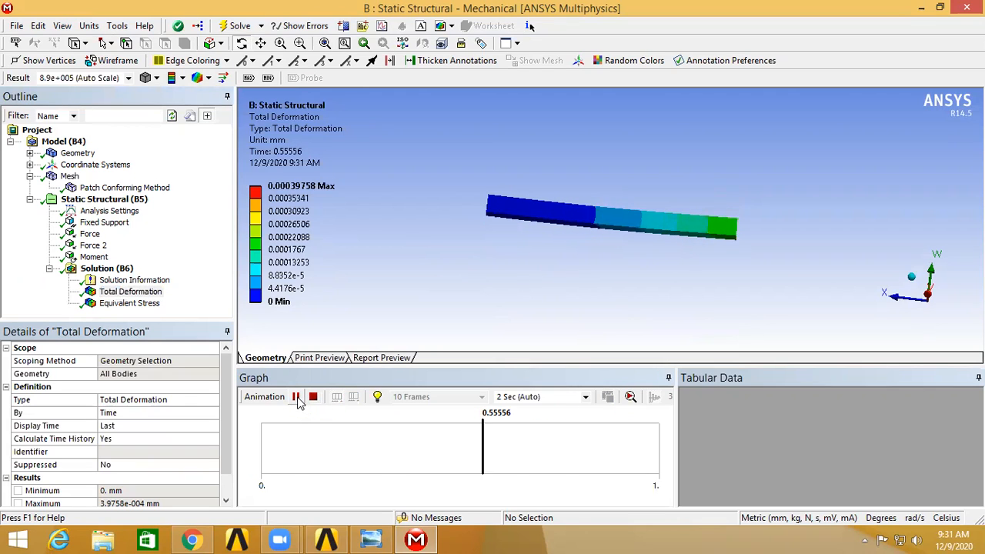
left_click(123, 292)
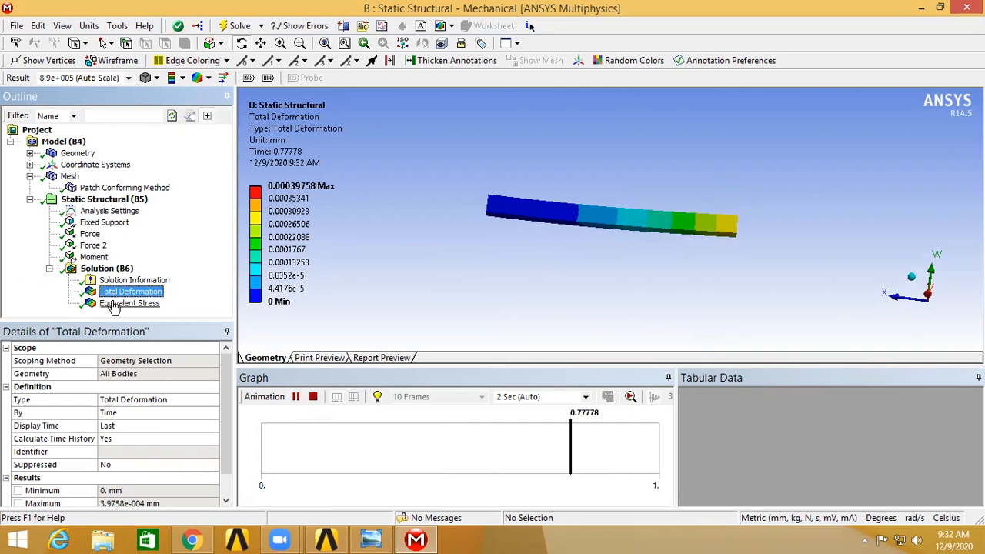
Inspect the solid body's details under the geometry and select the front face segment at its fixed end.
left_click(61, 154)
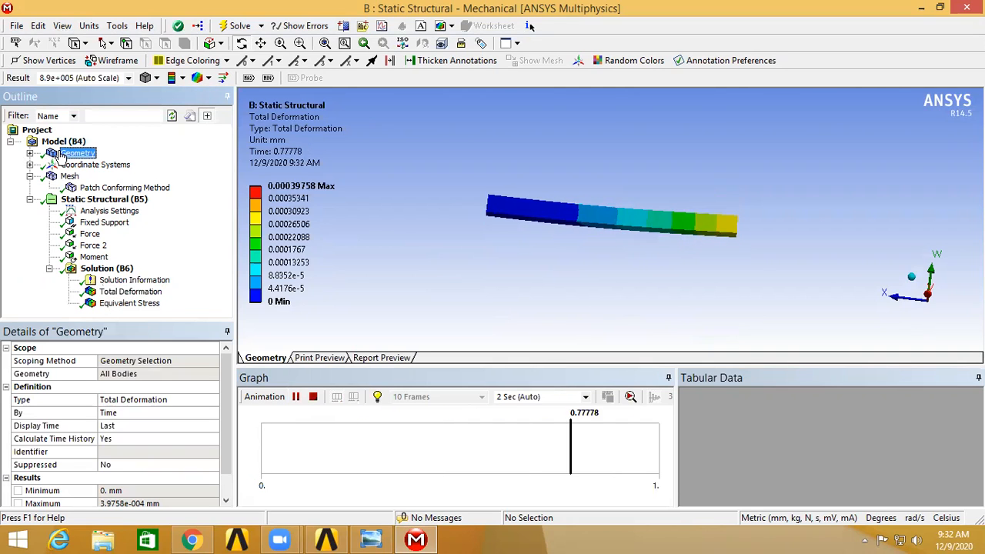
left_click(29, 153)
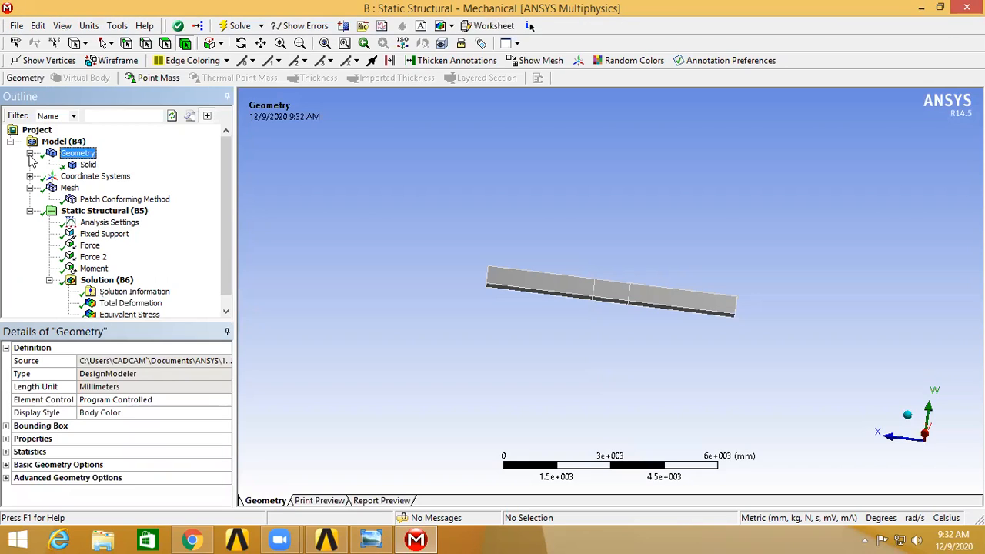
left_click(84, 165)
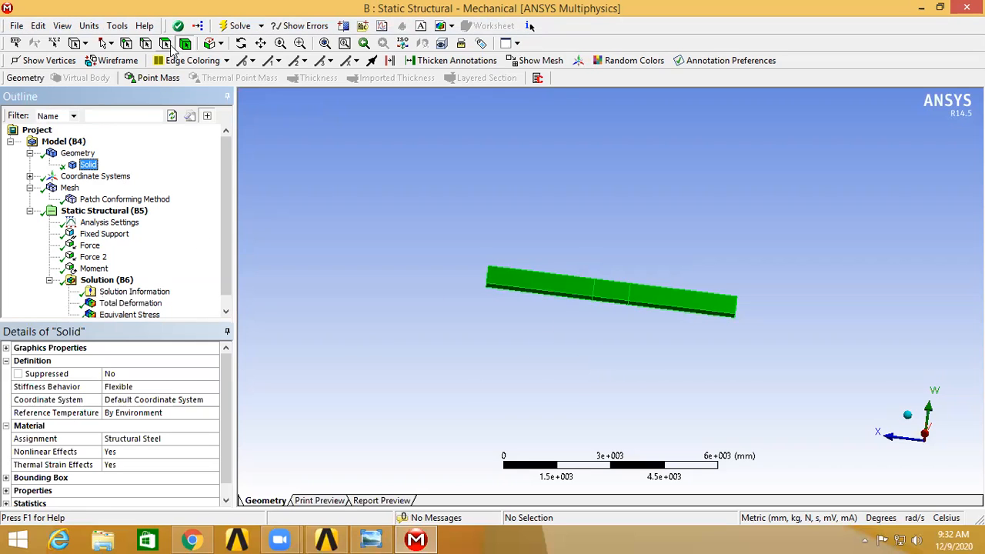
left_click(544, 325)
left_click(526, 282)
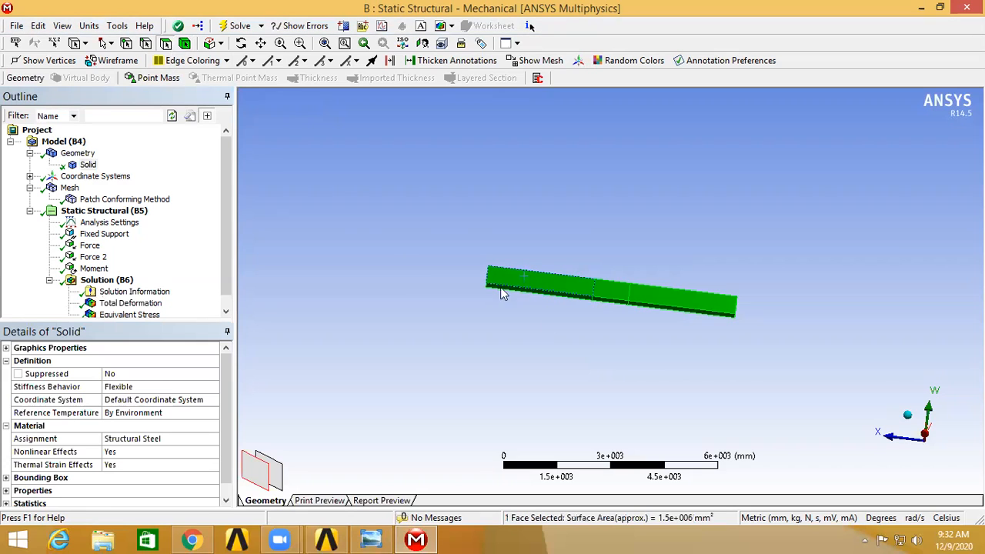
Examine how the beam is divided by selecting its front and bottom face segments one at a time.
left_click(77, 153)
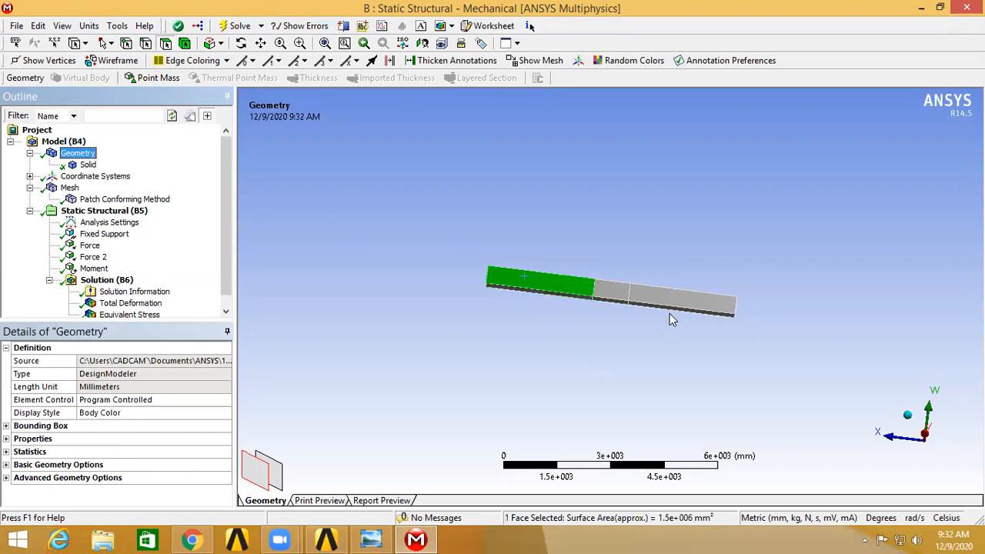
left_click(615, 293)
left_click(657, 297)
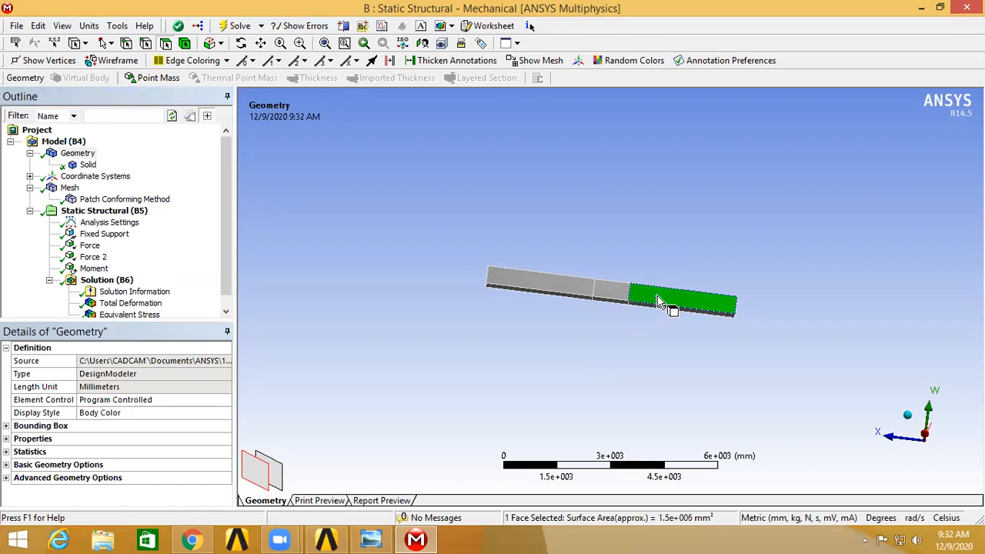
left_click(548, 289)
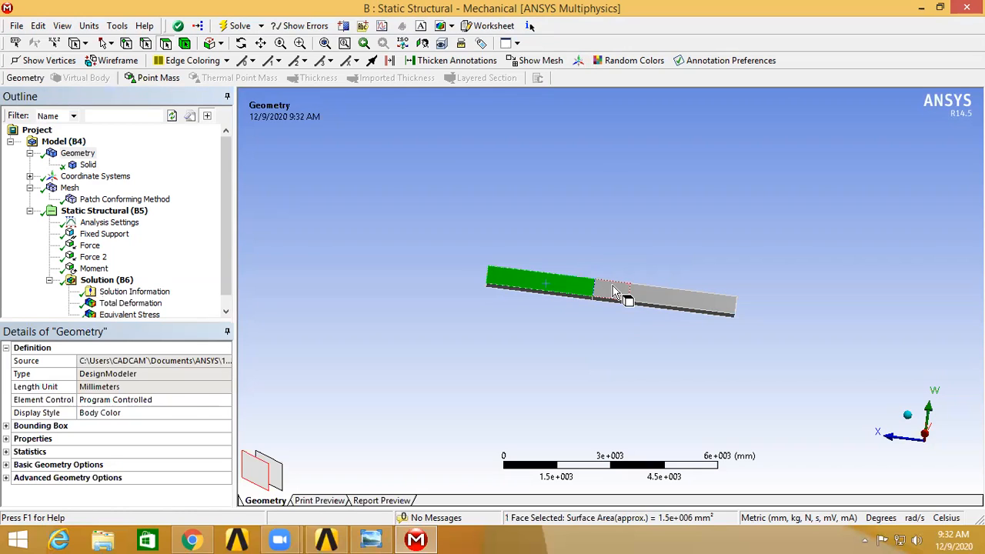
left_click(620, 291)
left_click(651, 301)
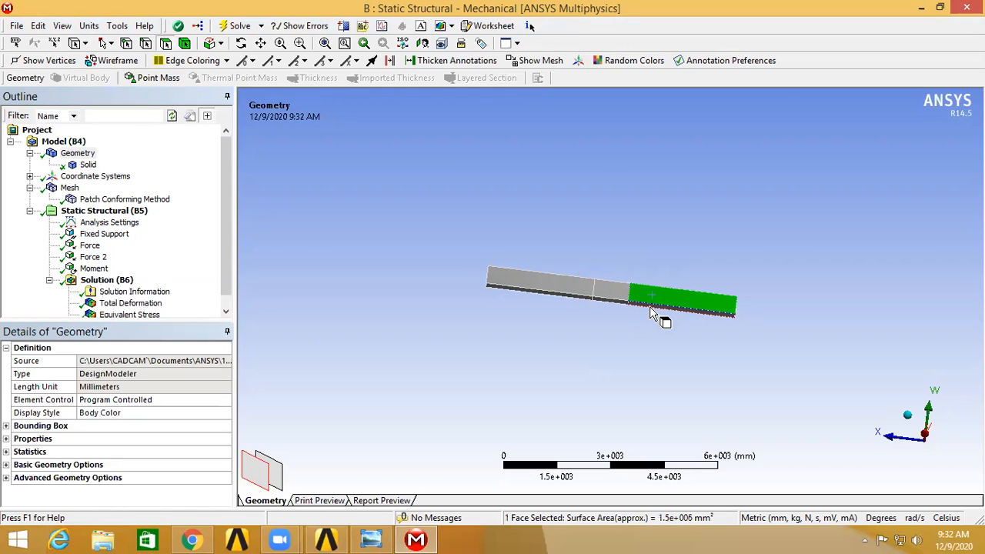
left_click(649, 307)
left_click(613, 300)
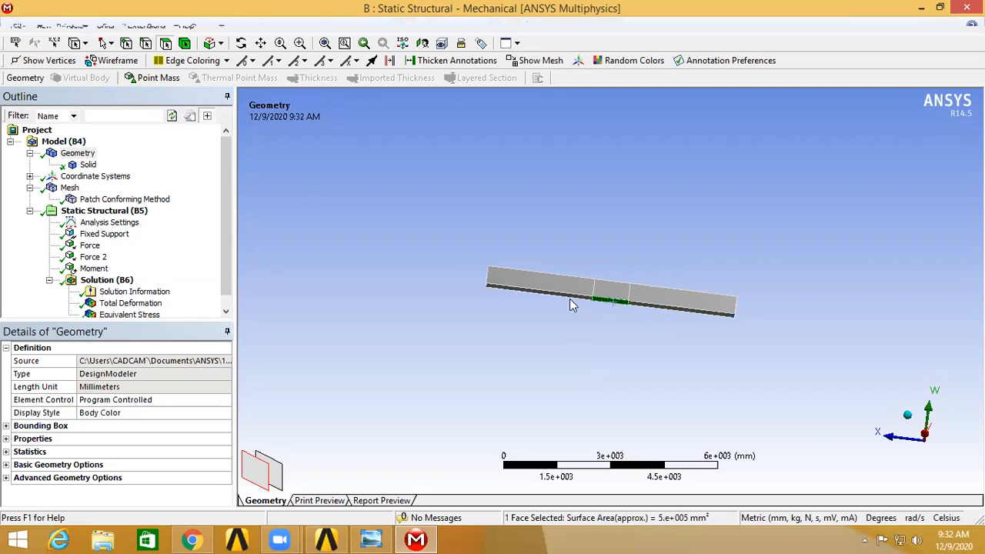
left_click(574, 295)
left_click(570, 286)
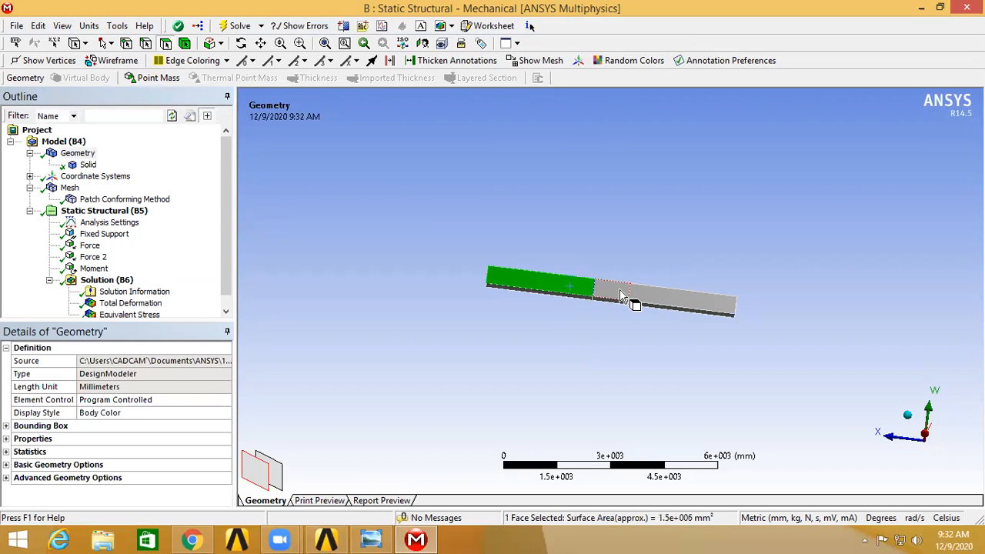
left_click(620, 295)
left_click(683, 305)
left_click(613, 290)
left_click(659, 300)
left_click(614, 293)
Highlight the whole solid and compare it with the three front face segments from fixed to free end.
left_click(89, 165)
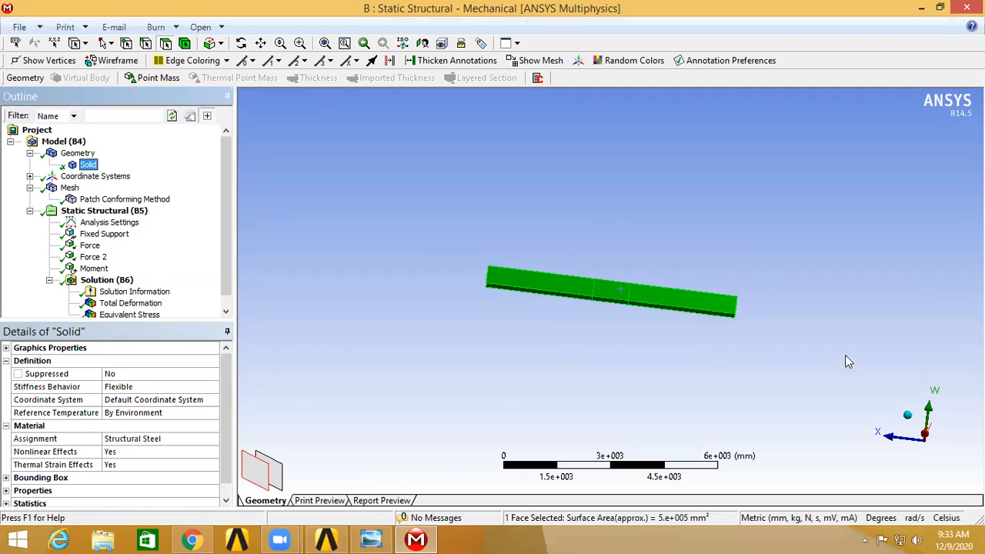
left_click(78, 153)
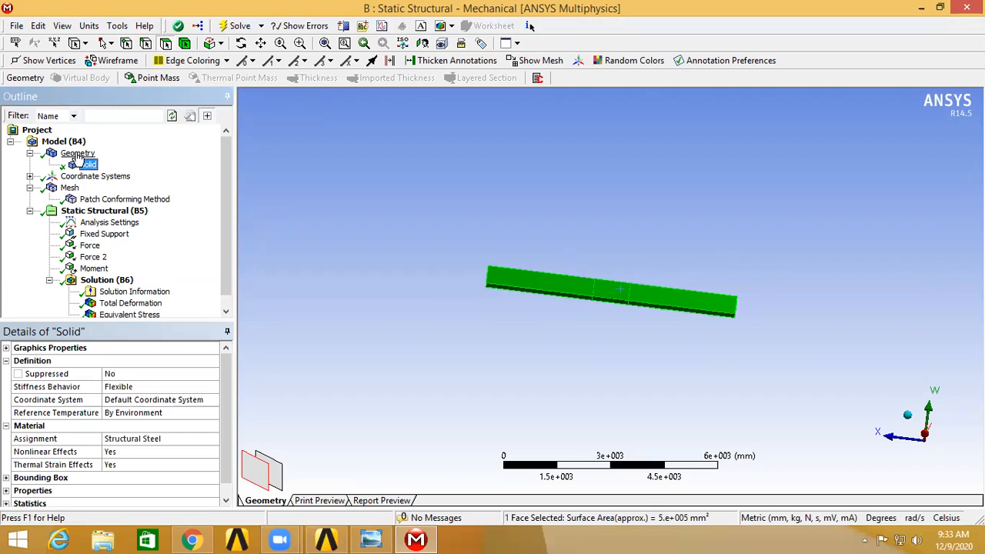
left_click(555, 285)
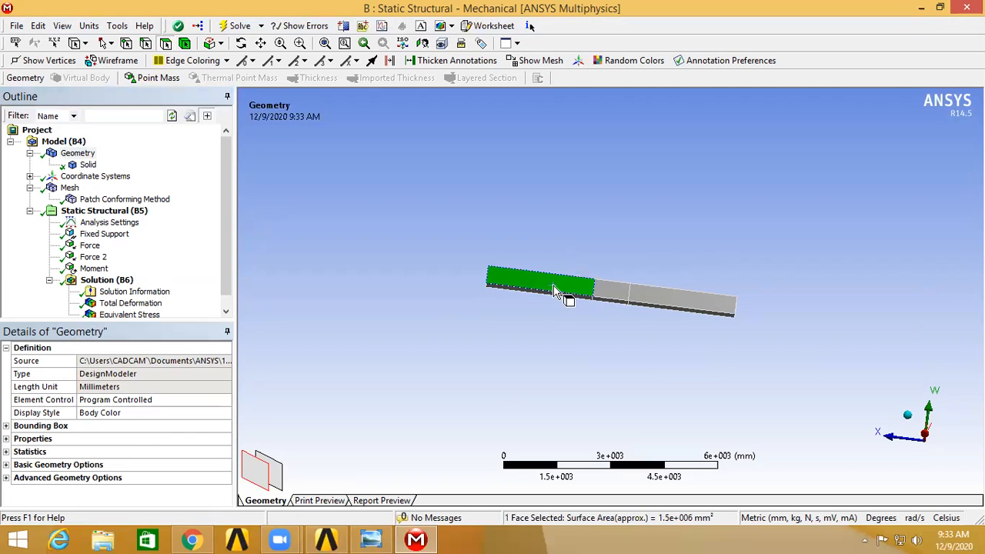
left_click(612, 293)
left_click(658, 302)
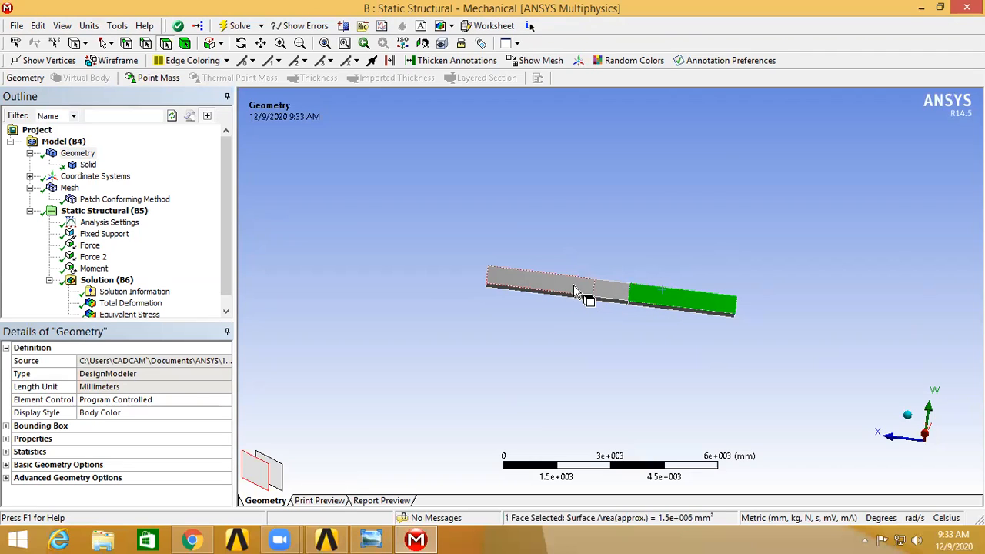
left_click(584, 295)
left_click(621, 297)
left_click(660, 300)
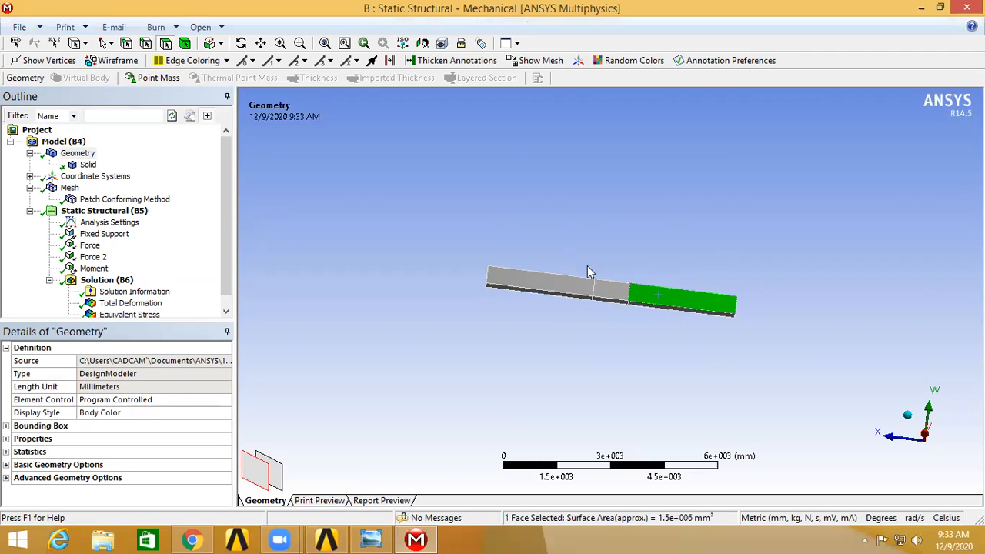
Examine the beam from above by selecting the top face segment at its fixed end, and clear the selection.
left_click(241, 43)
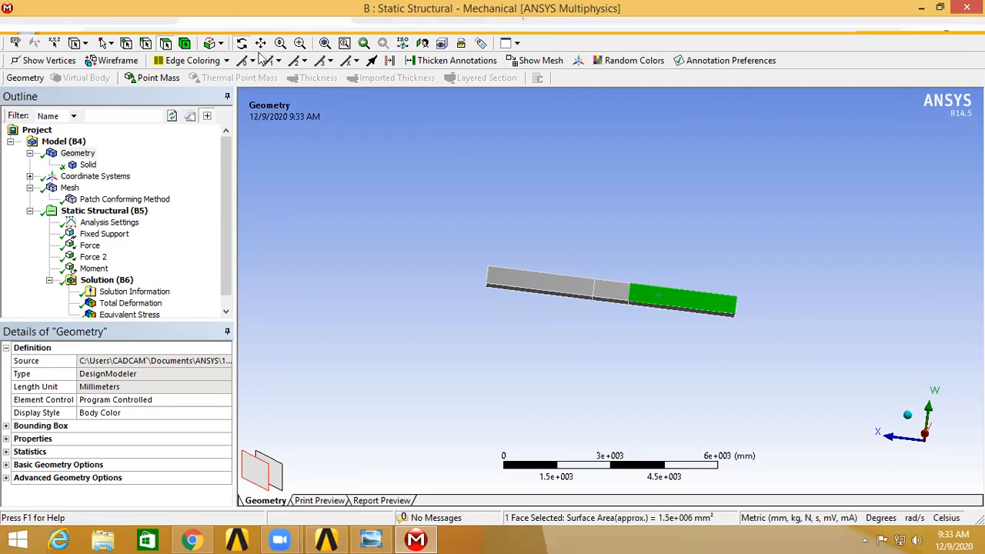
left_click_drag(606, 251, 590, 291)
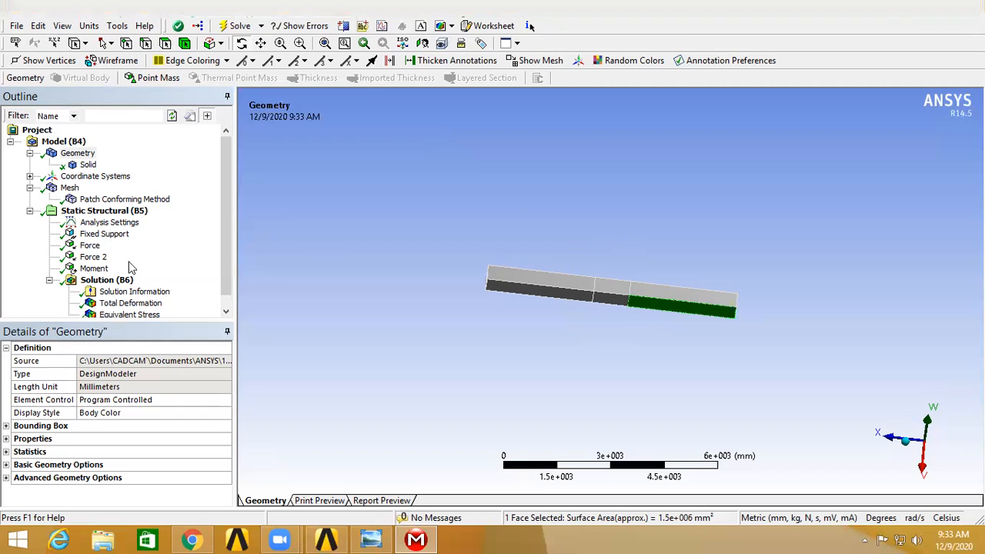
left_click(165, 43)
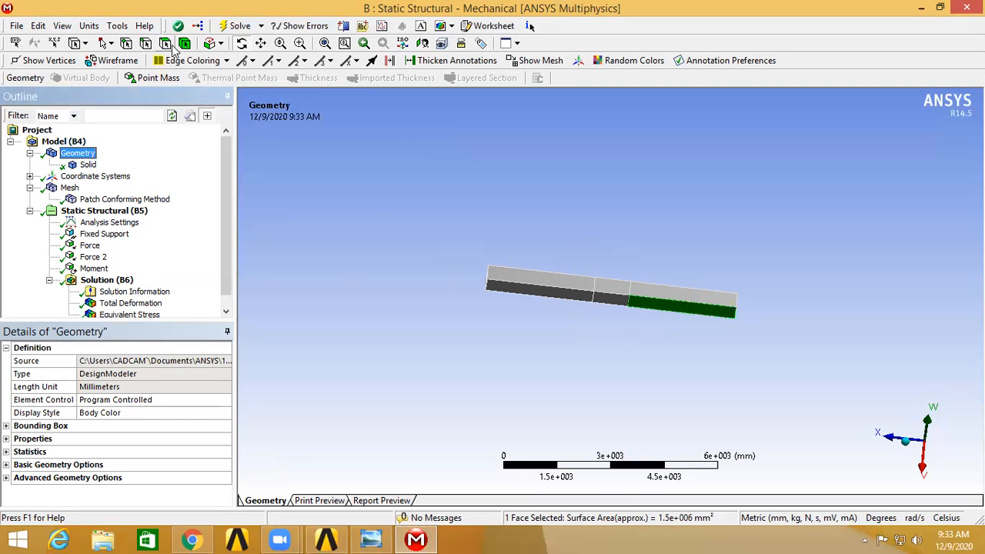
left_click(554, 289)
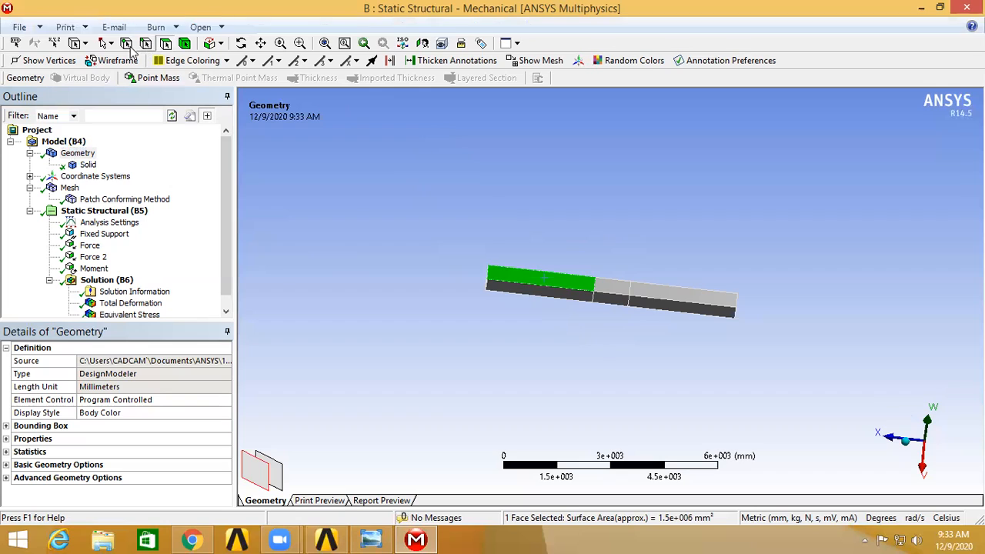
left_click(526, 229)
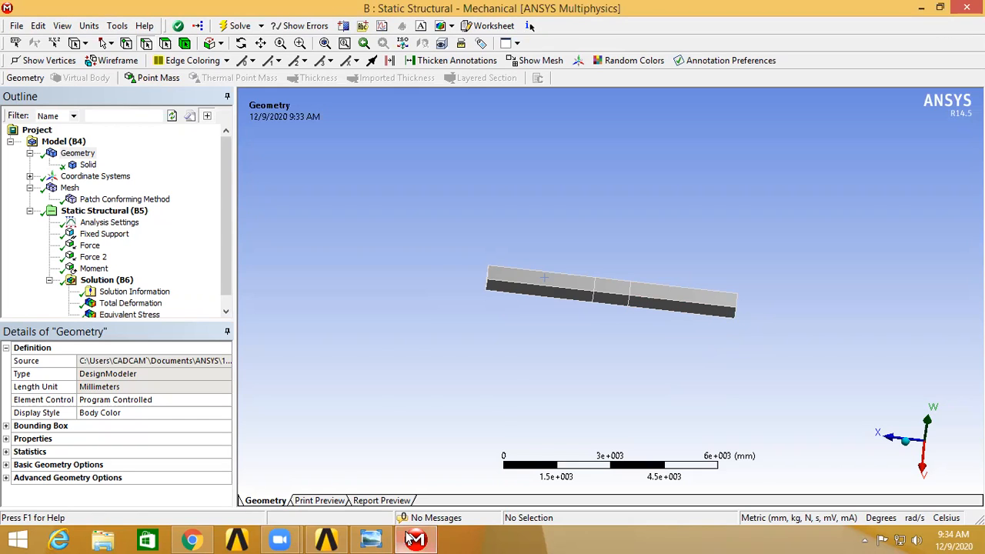
mouse_move(416, 540)
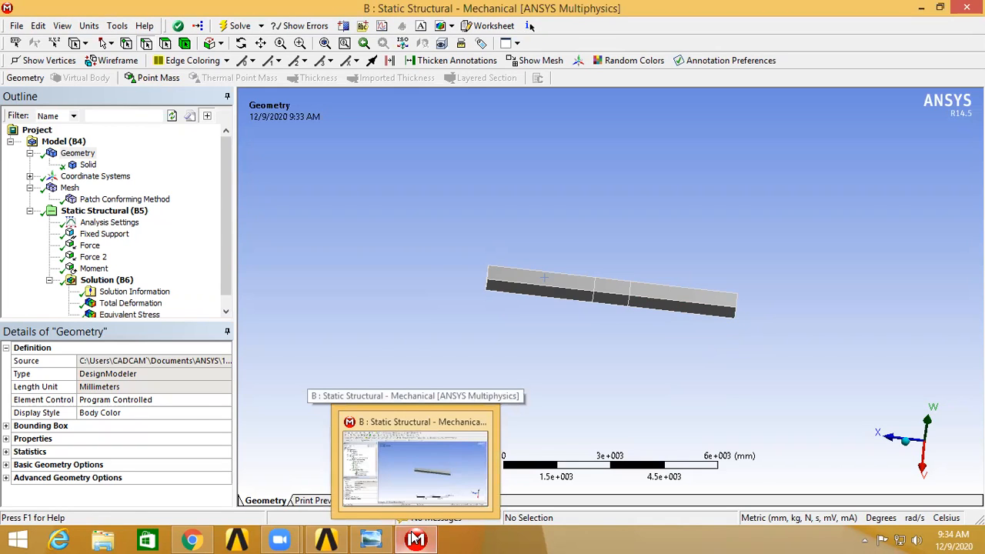